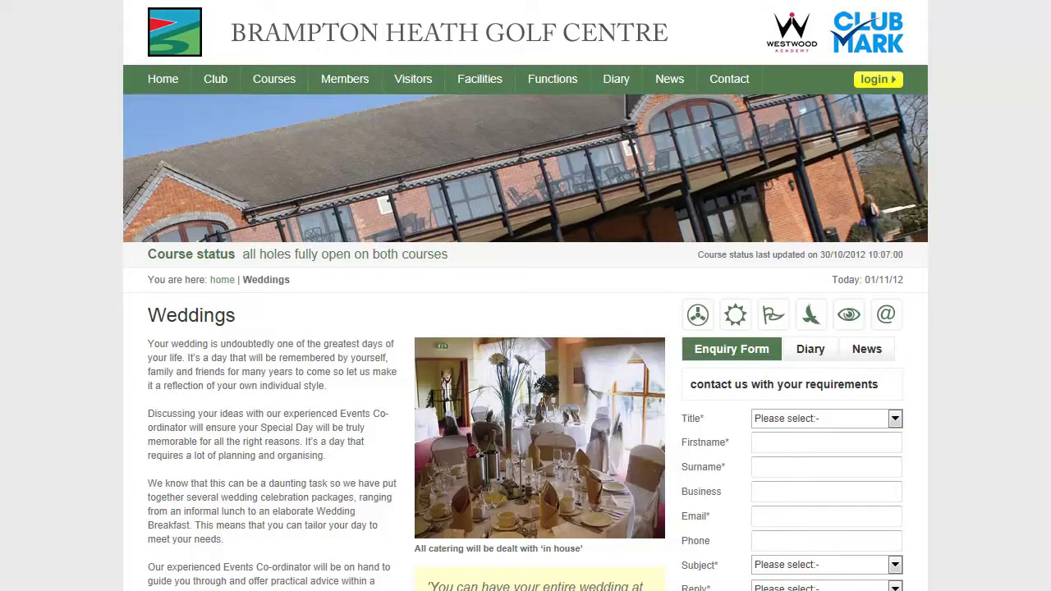
Examine the public Weddings page, noting its title, main text, image caption, quote, document links and right column text
{"action": "scroll", "coordinate": [525, 296], "scroll_direction": "down", "scroll_amount": 3}
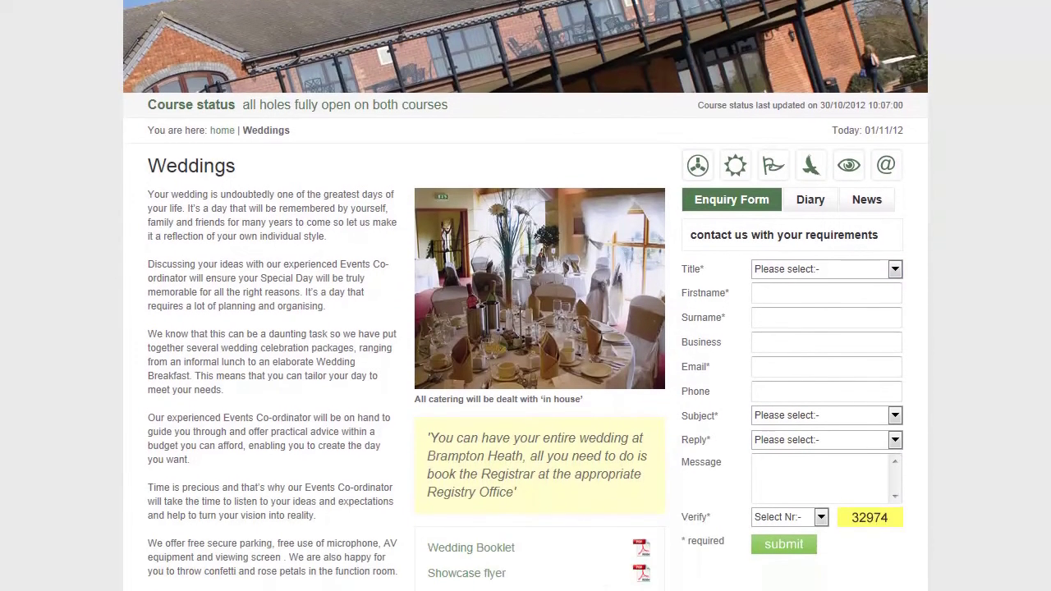
{"action": "scroll", "coordinate": [862, 300], "scroll_direction": "up", "scroll_amount": 1}
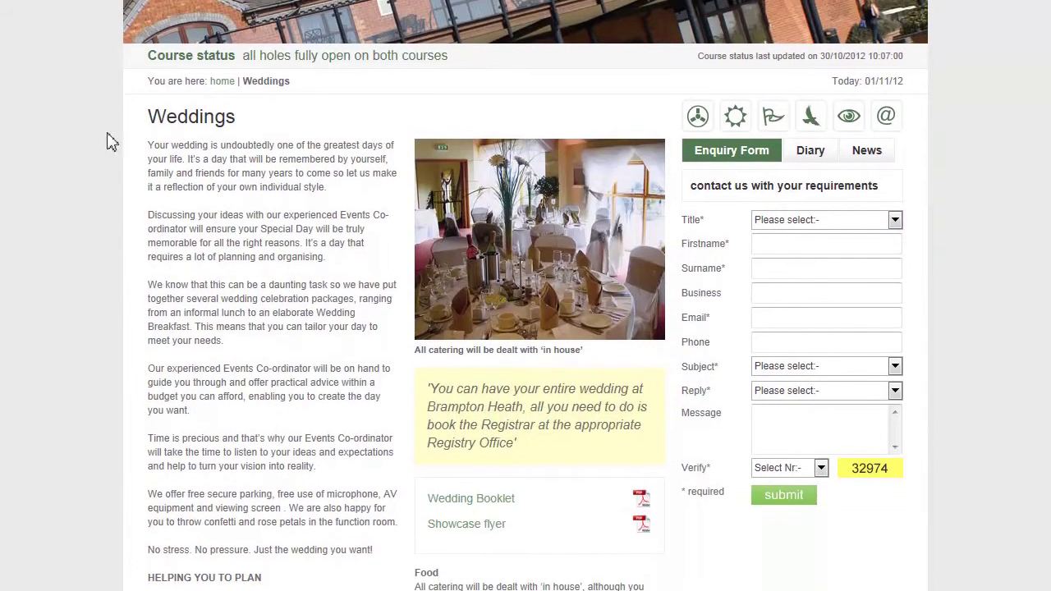
{"action": "left_click_drag", "start_coordinate": [155, 119], "coordinate": [250, 123]}
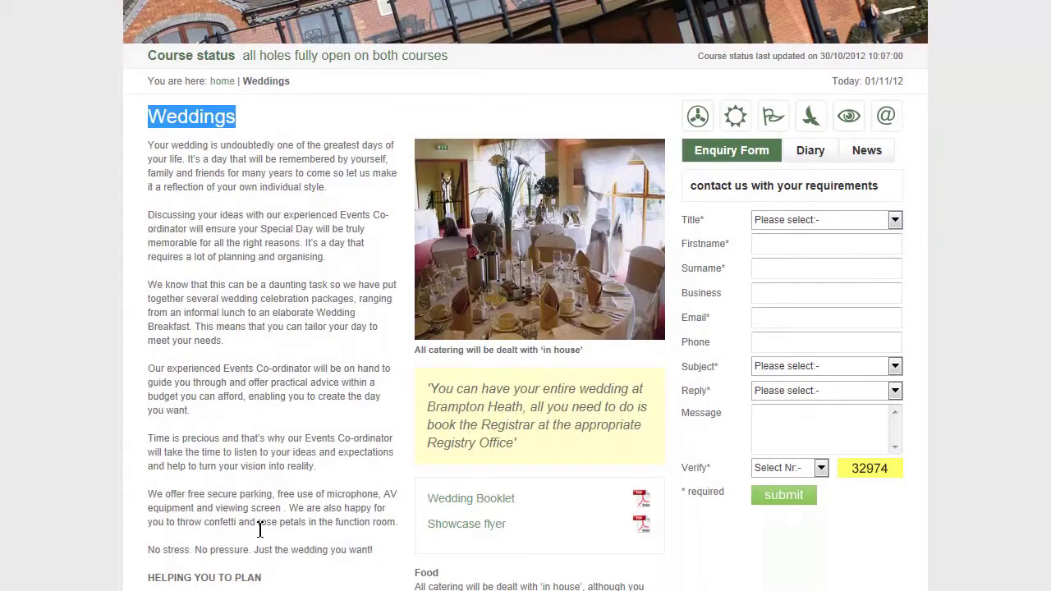
{"action": "scroll", "coordinate": [526, 295], "scroll_direction": "down", "scroll_amount": 3}
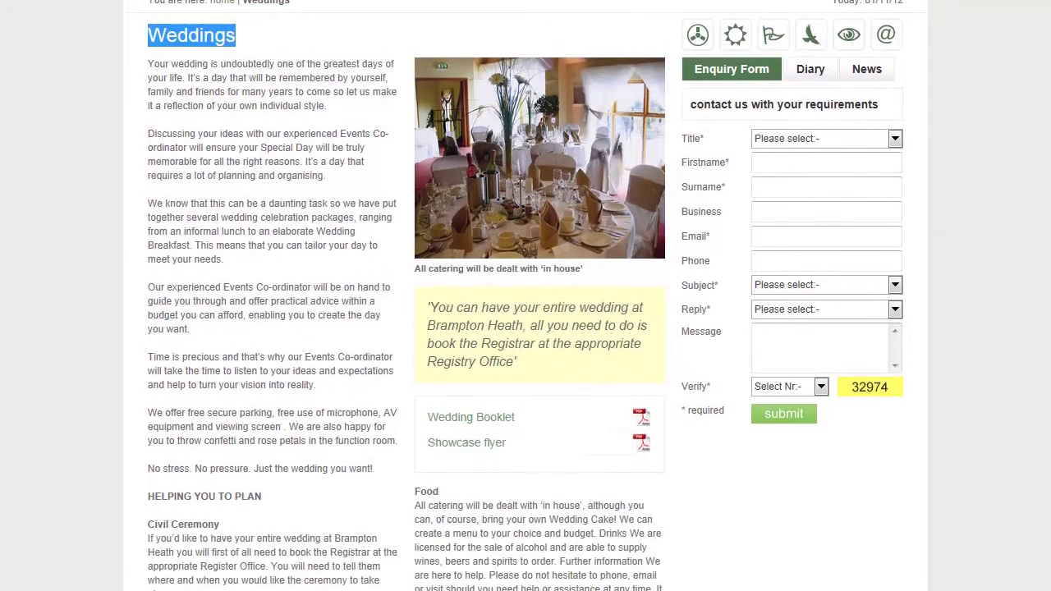
{"action": "scroll", "coordinate": [776, 153], "scroll_direction": "up", "scroll_amount": 1}
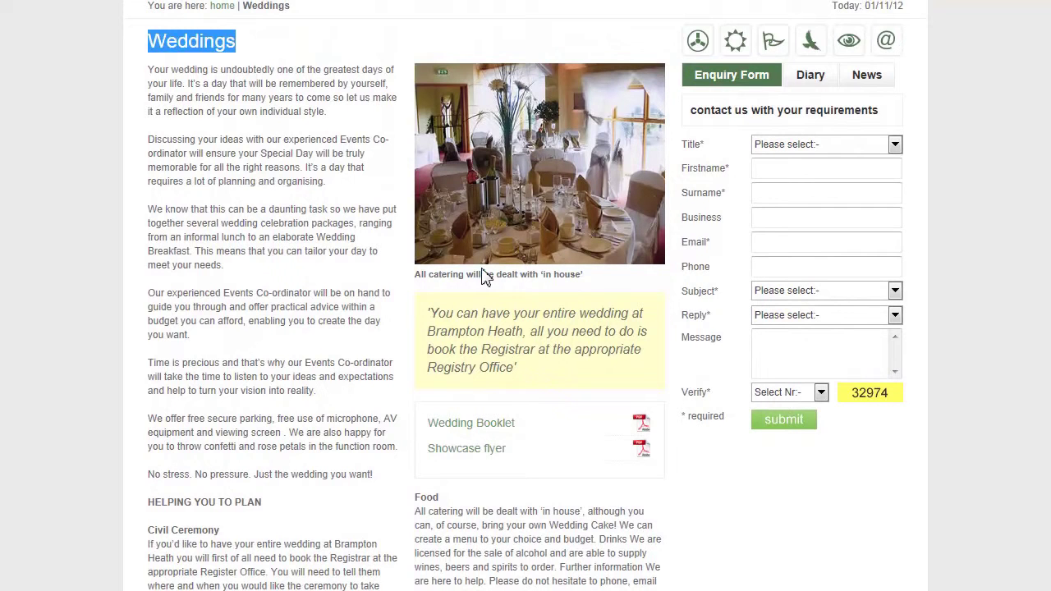
{"action": "left_click_drag", "start_coordinate": [418, 277], "coordinate": [596, 277]}
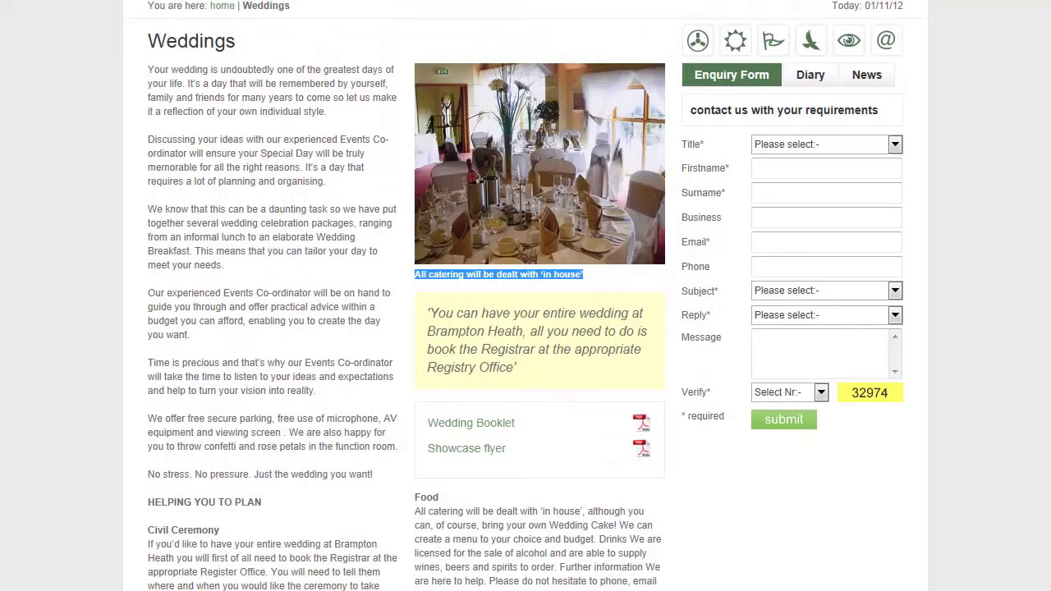
{"action": "scroll", "coordinate": [526, 296], "scroll_direction": "down", "scroll_amount": 3}
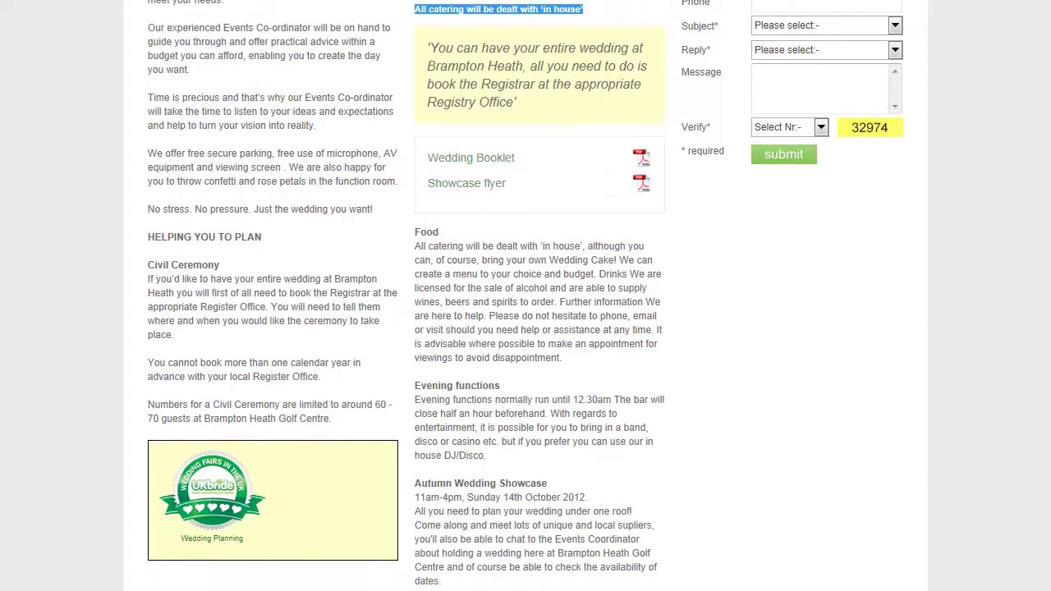
{"action": "scroll", "coordinate": [525, 295], "scroll_direction": "up", "scroll_amount": 4}
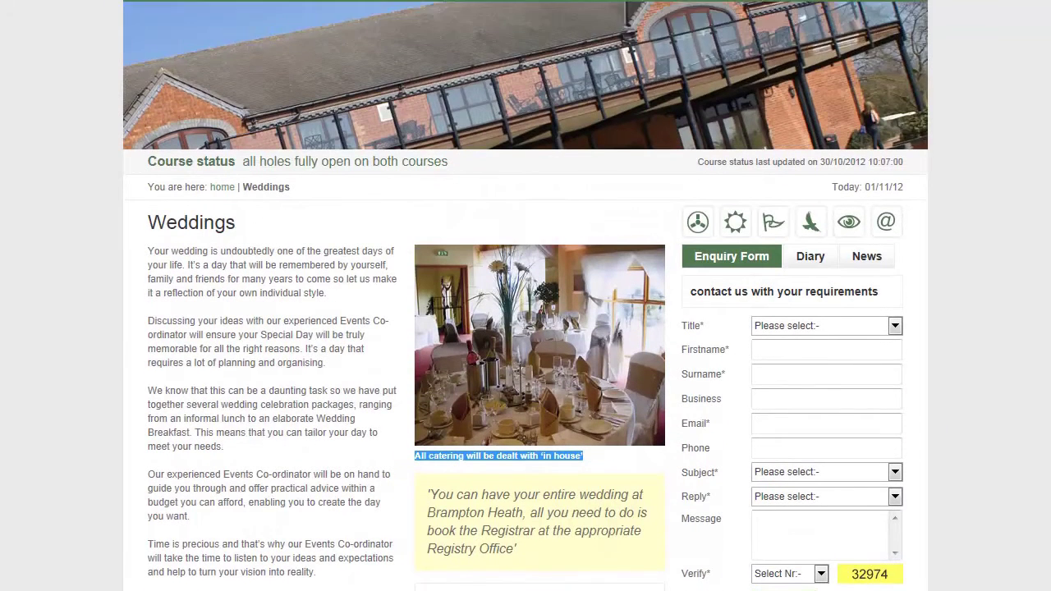
{"action": "scroll", "coordinate": [525, 296], "scroll_direction": "up", "scroll_amount": 1}
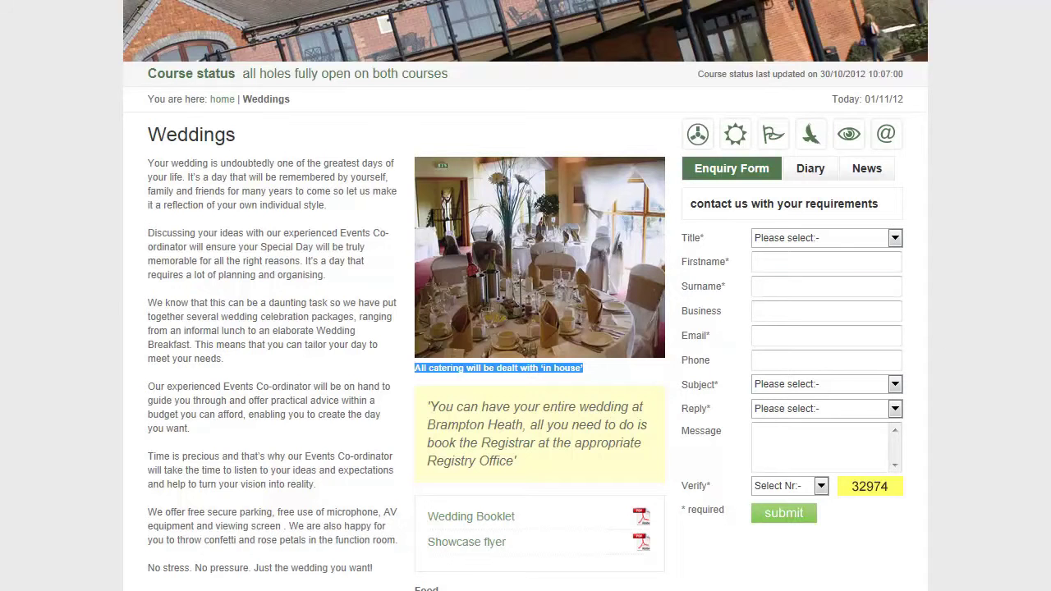
{"action": "scroll", "coordinate": [525, 296], "scroll_direction": "up", "scroll_amount": 2}
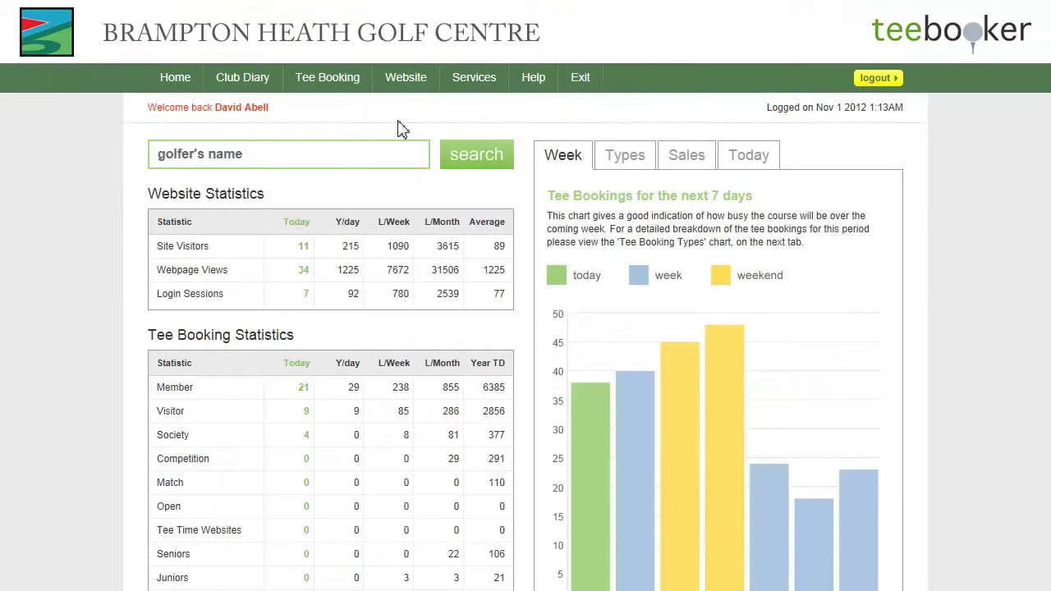
Open the Weddings entry from the website's webpages list in the administration portal for editing
{"action": "mouse_move", "coordinate": [398, 85]}
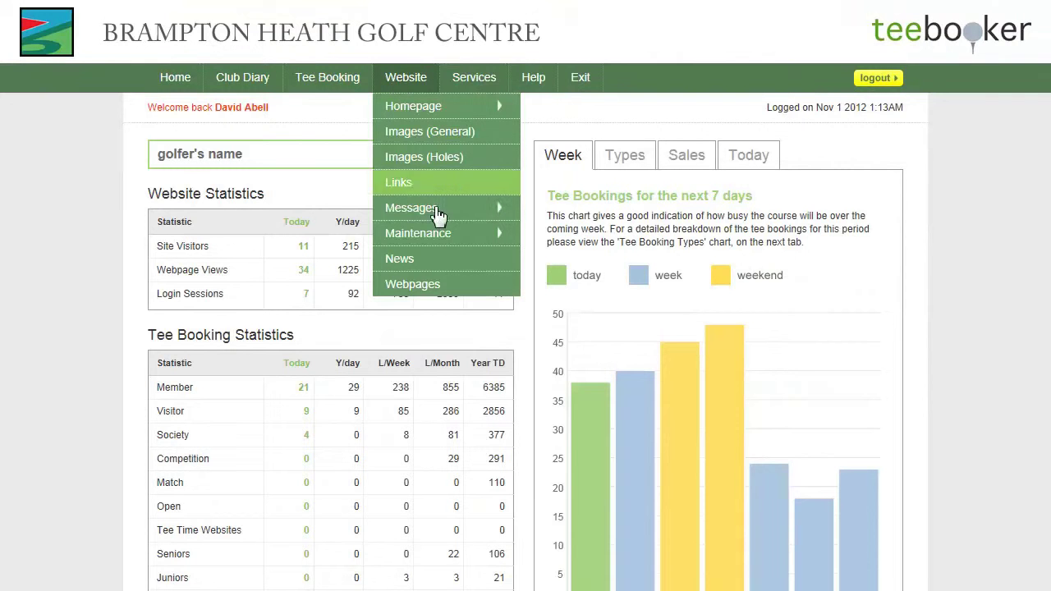
{"action": "left_click", "coordinate": [439, 296]}
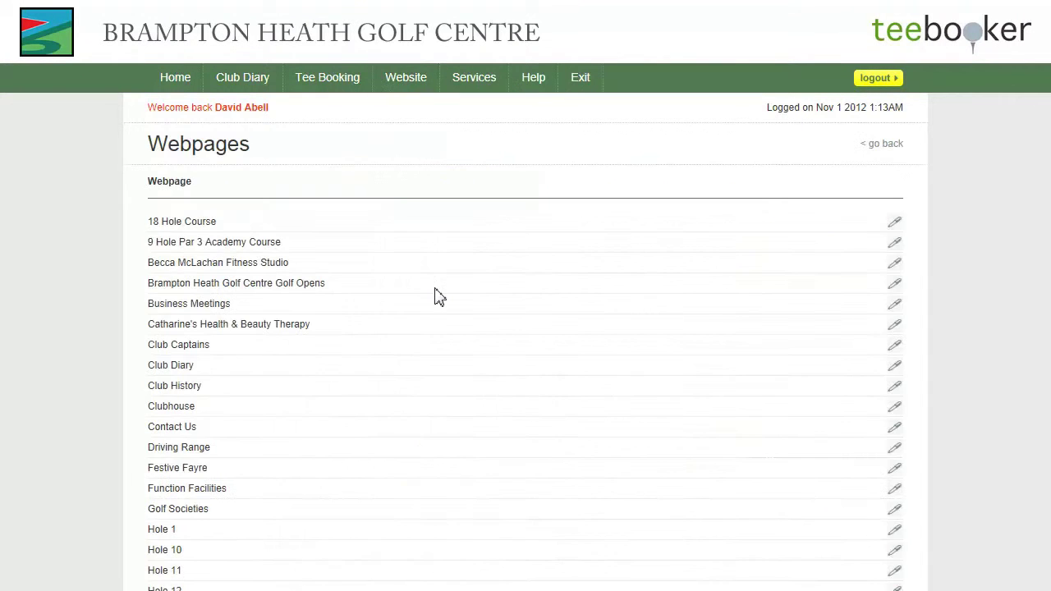
{"action": "scroll", "coordinate": [525, 328], "scroll_direction": "down", "scroll_amount": 8}
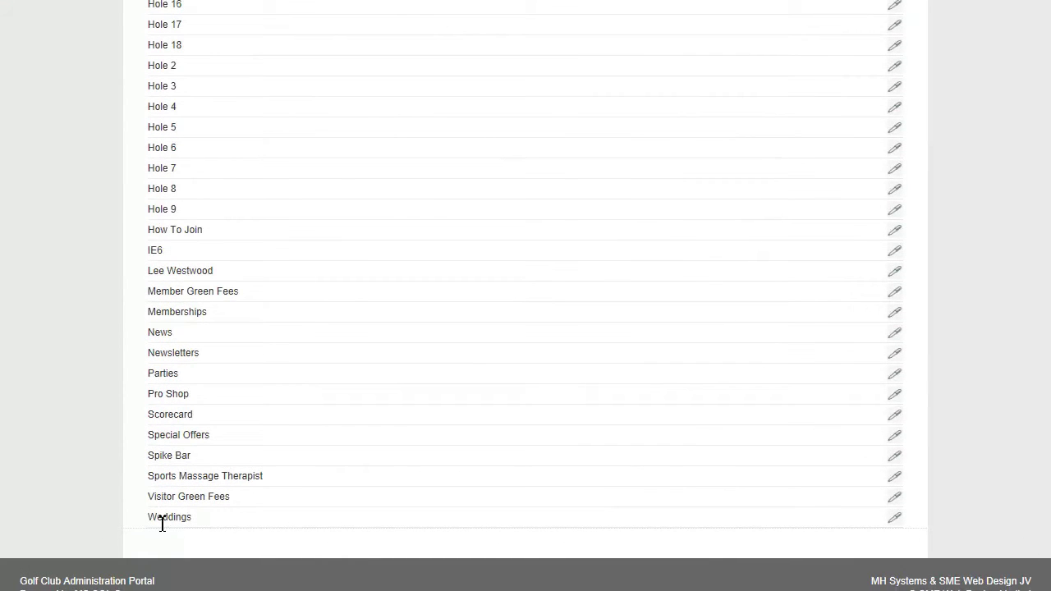
{"action": "left_click", "coordinate": [895, 519]}
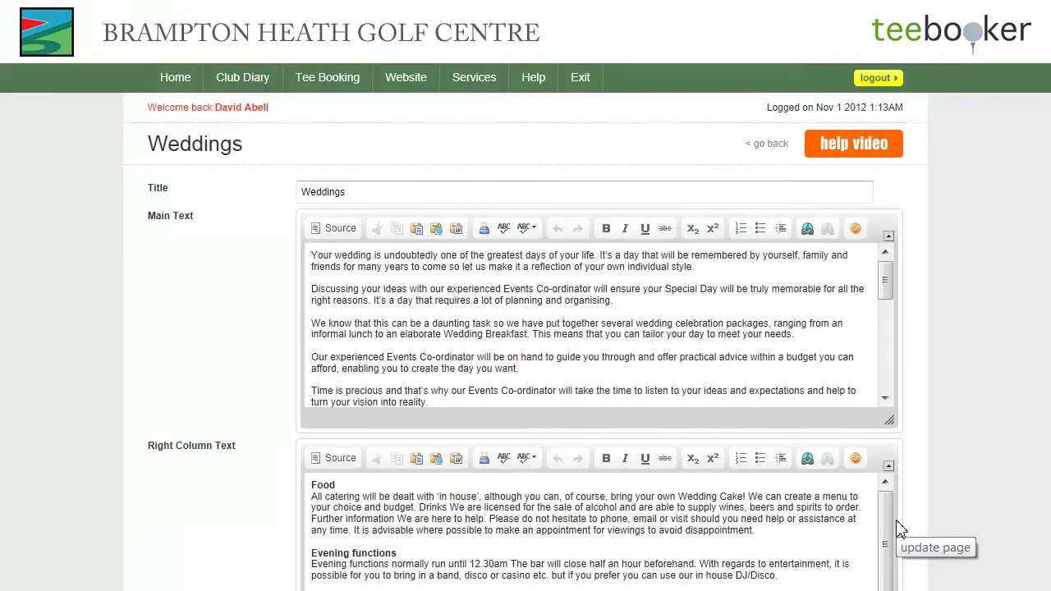
Examine the Weddings form's title, main text, right column text, image footer text and quote text
{"action": "scroll", "coordinate": [526, 295], "scroll_direction": "down", "scroll_amount": 3}
{"action": "scroll", "coordinate": [526, 296], "scroll_direction": "up", "scroll_amount": 2}
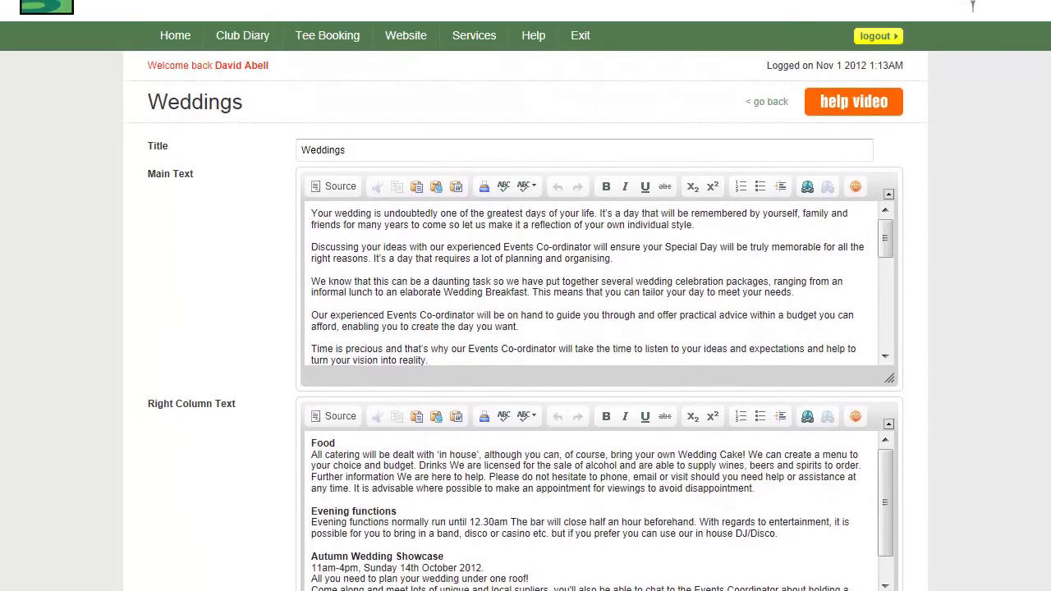
{"action": "left_click_drag", "start_coordinate": [358, 151], "coordinate": [300, 150]}
{"action": "left_click_drag", "start_coordinate": [315, 215], "coordinate": [458, 327]}
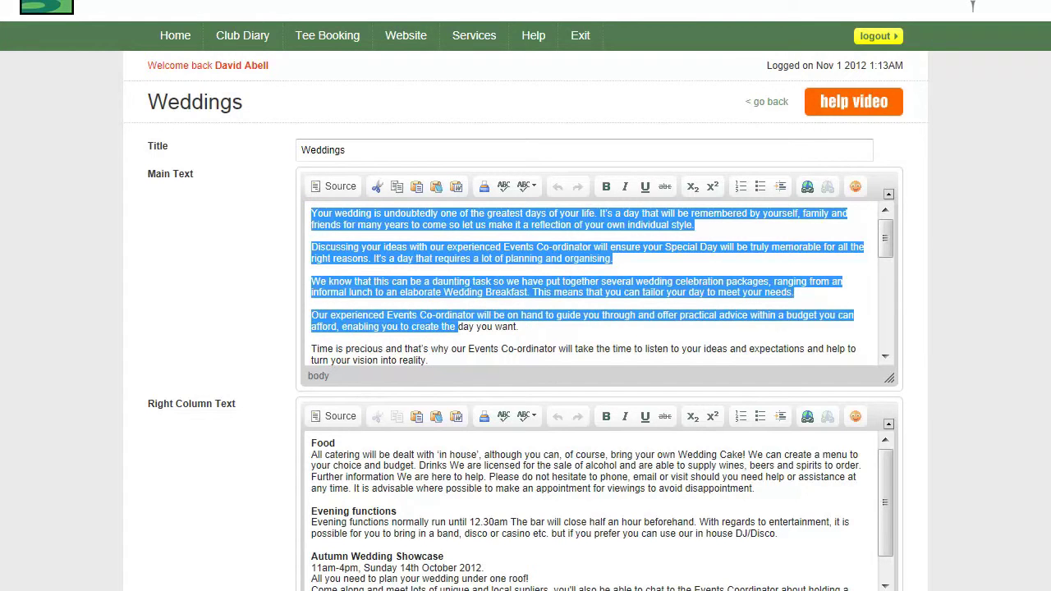
{"action": "scroll", "coordinate": [974, 261], "scroll_direction": "down", "scroll_amount": 3}
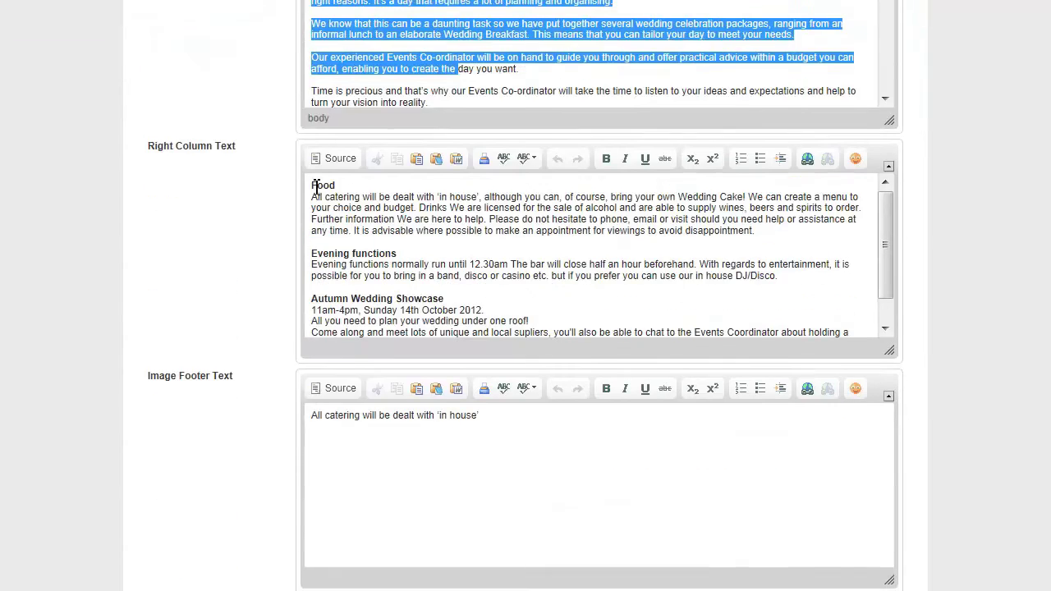
{"action": "left_click_drag", "start_coordinate": [315, 186], "coordinate": [527, 322]}
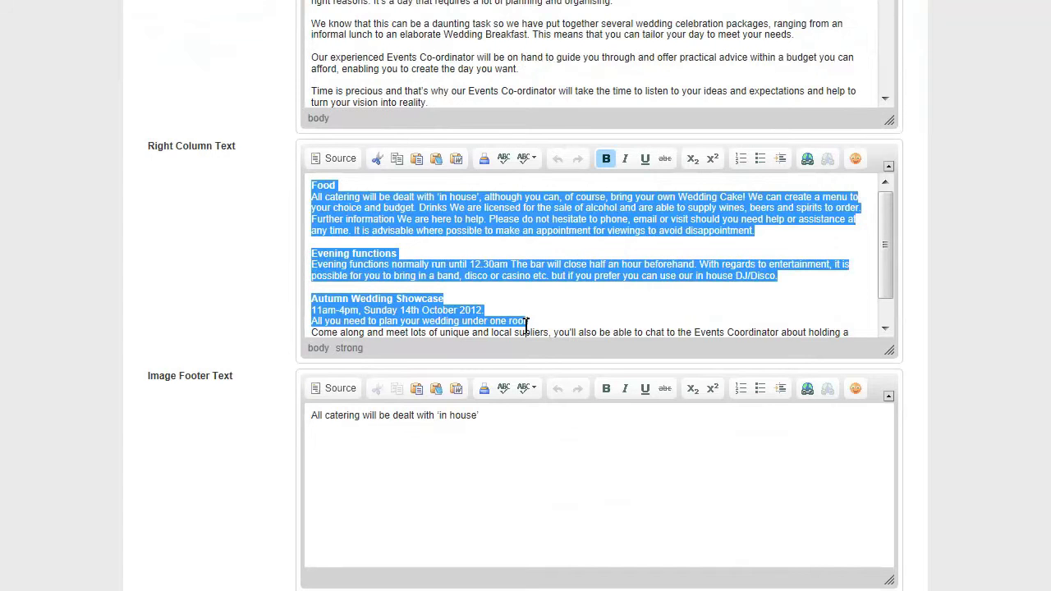
{"action": "left_click", "coordinate": [501, 422]}
{"action": "left_click_drag", "start_coordinate": [480, 419], "coordinate": [311, 416]}
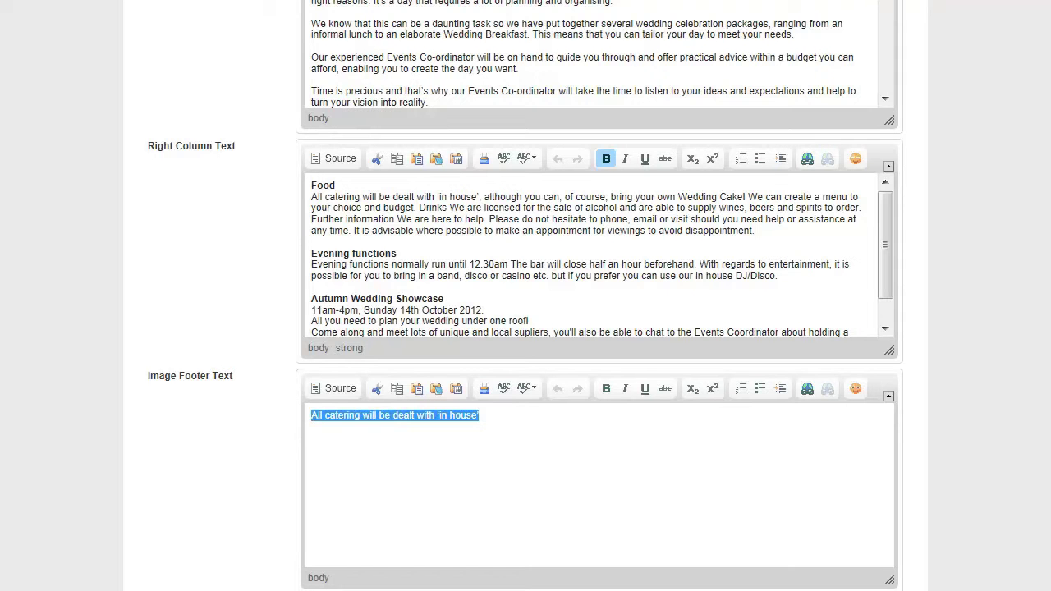
{"action": "scroll", "coordinate": [599, 295], "scroll_direction": "down", "scroll_amount": 6}
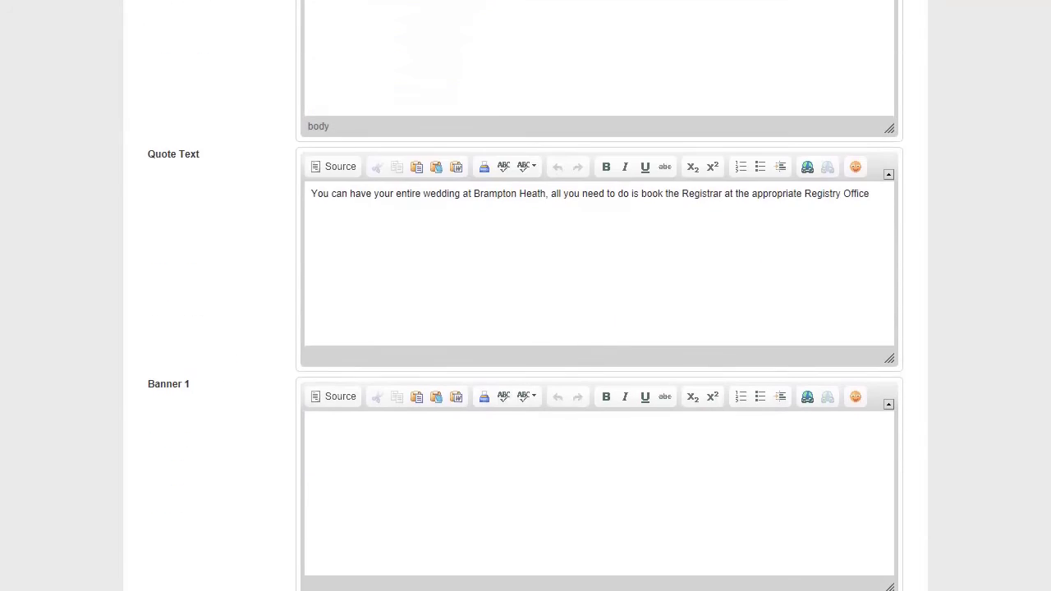
{"action": "left_click", "coordinate": [312, 196]}
{"action": "left_click_drag", "start_coordinate": [871, 194], "coordinate": [321, 202]}
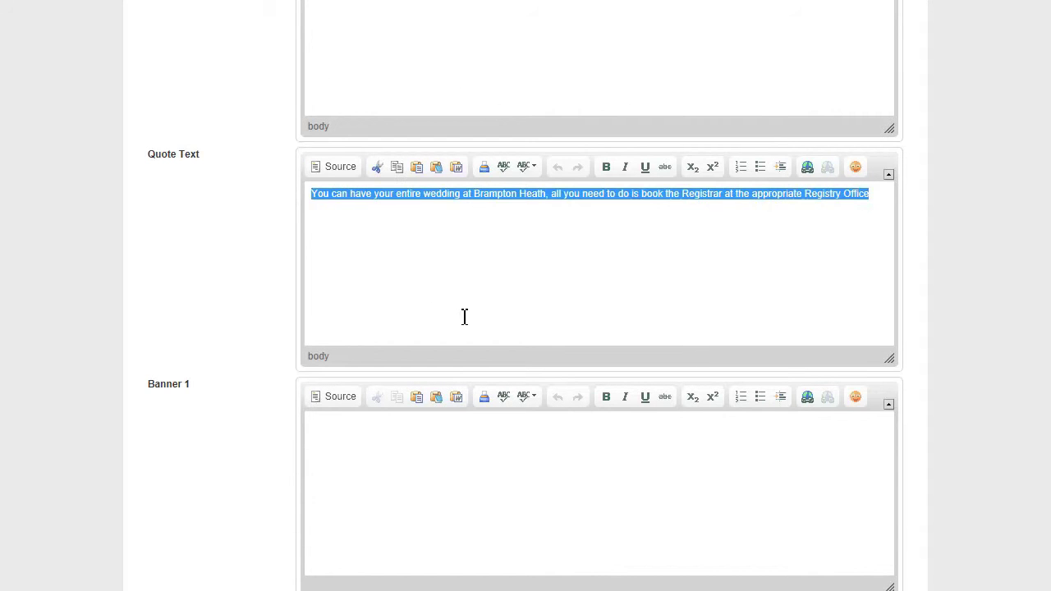
Inspect the banner fields, the available image choices, the video reference and display options, and the meta fields of the Weddings form
{"action": "left_click", "coordinate": [514, 481]}
{"action": "scroll", "coordinate": [526, 295], "scroll_direction": "down", "scroll_amount": 7}
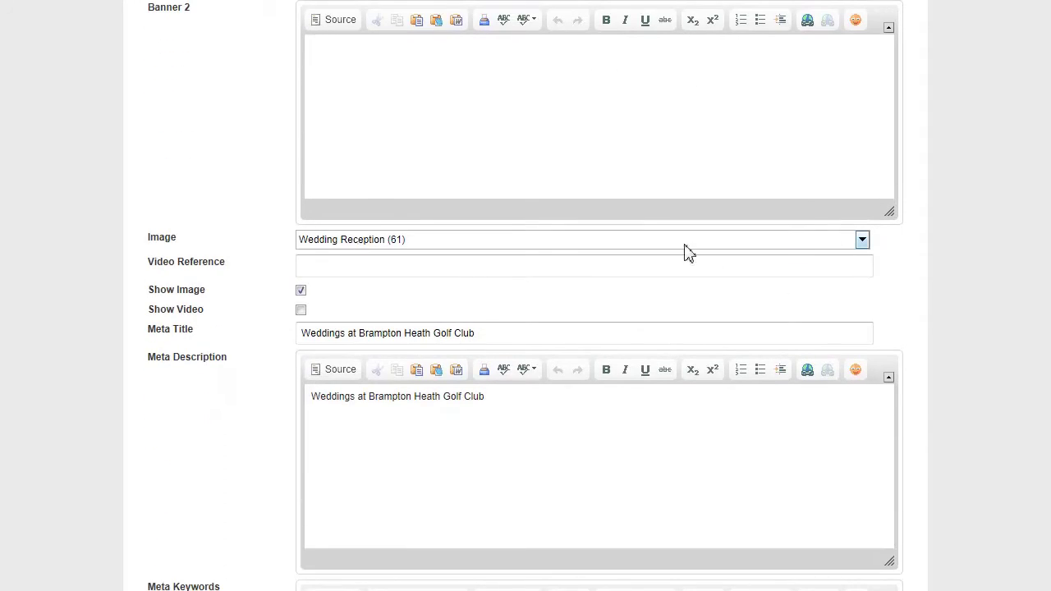
{"action": "left_click", "coordinate": [862, 240]}
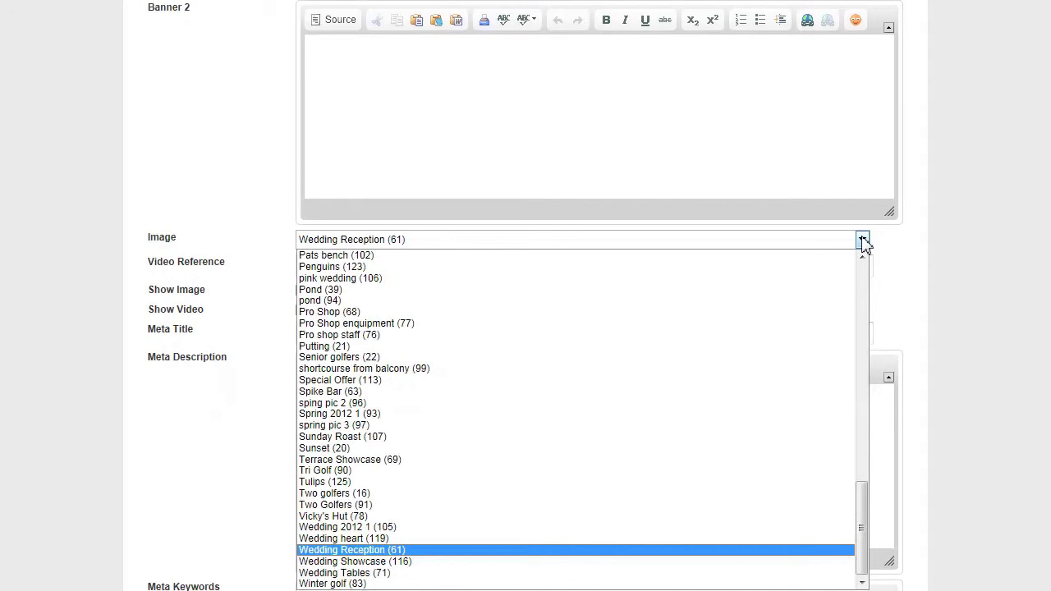
{"action": "left_click", "coordinate": [862, 241]}
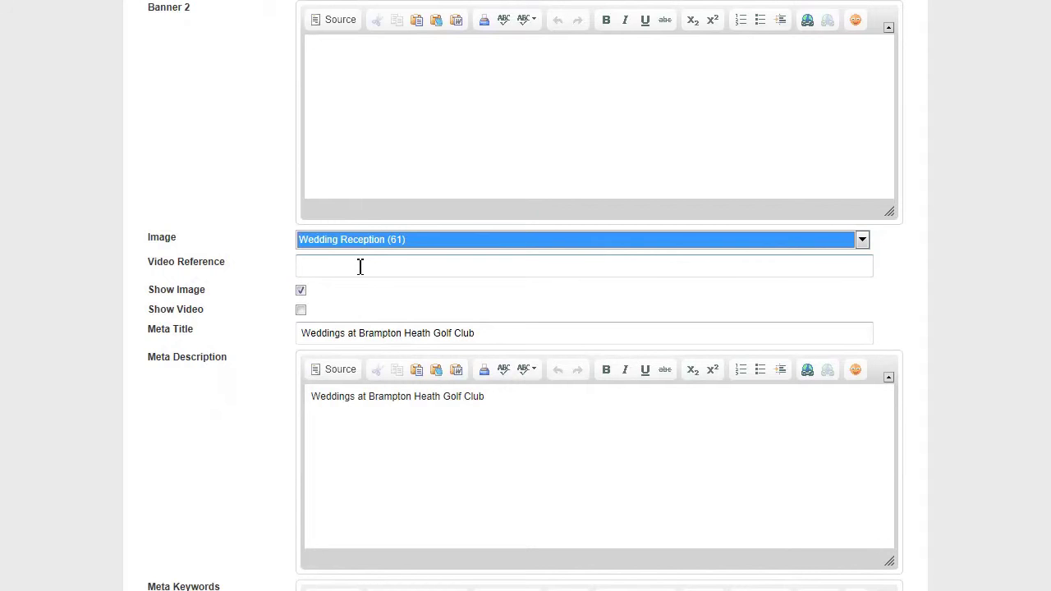
{"action": "left_click", "coordinate": [322, 270]}
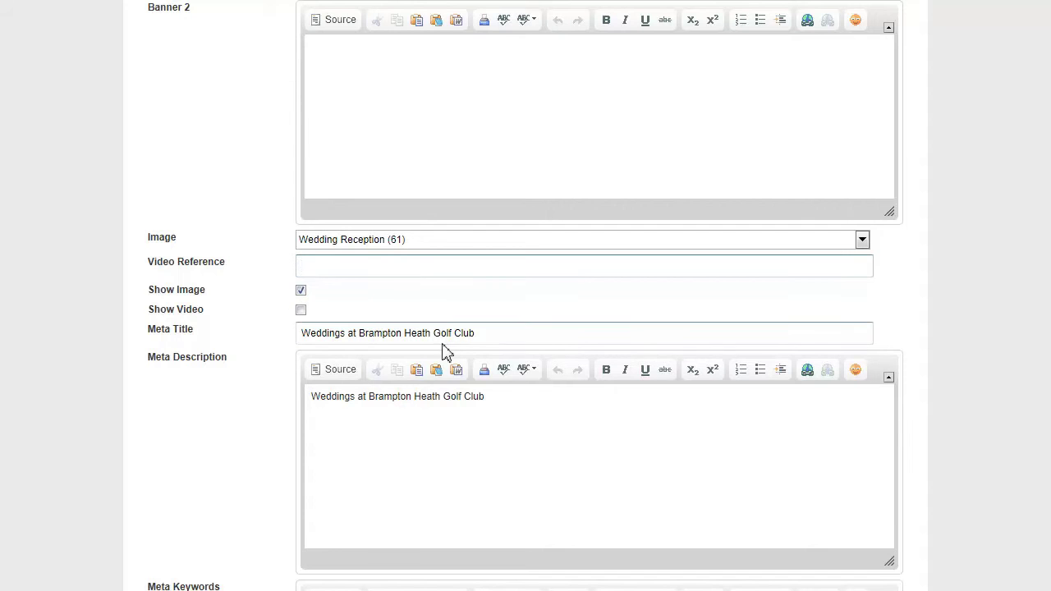
{"action": "scroll", "coordinate": [465, 115], "scroll_direction": "down", "scroll_amount": 3}
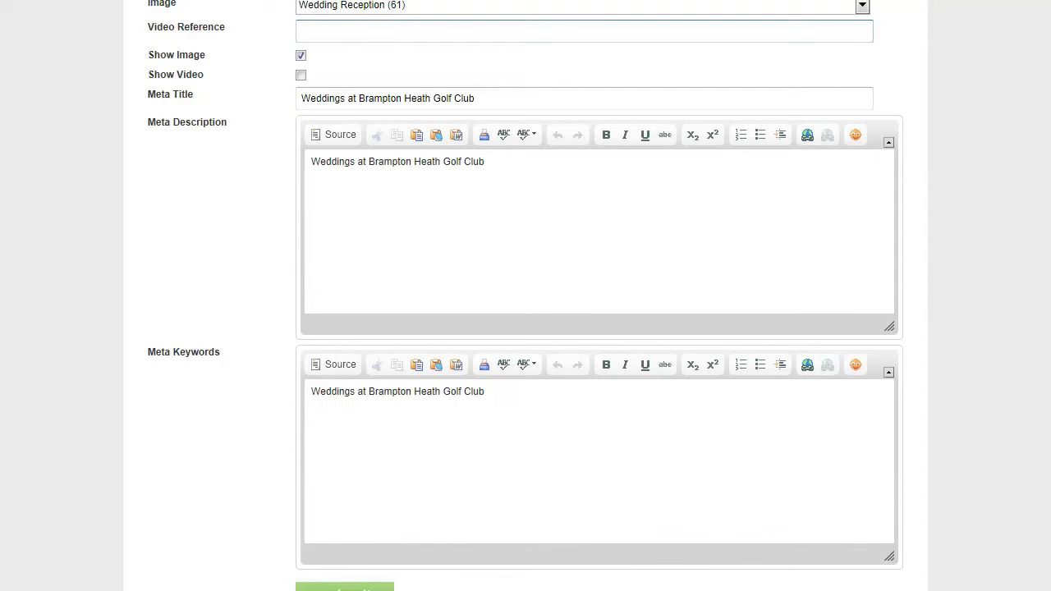
{"action": "scroll", "coordinate": [600, 295], "scroll_direction": "down", "scroll_amount": 1}
Review the complete Weddings form from the title to the meta keywords, returning to the image footer text
{"action": "scroll", "coordinate": [599, 295], "scroll_direction": "up", "scroll_amount": 9}
{"action": "scroll", "coordinate": [600, 296], "scroll_direction": "up", "scroll_amount": 9}
{"action": "scroll", "coordinate": [599, 295], "scroll_direction": "up", "scroll_amount": 2}
{"action": "scroll", "coordinate": [600, 296], "scroll_direction": "down", "scroll_amount": 2}
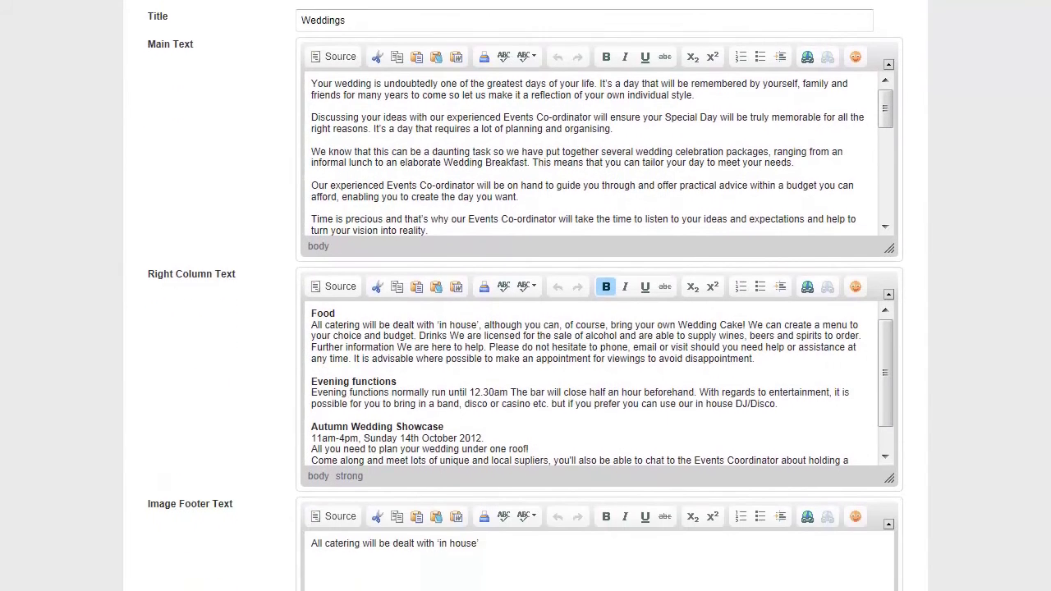
{"action": "scroll", "coordinate": [600, 295], "scroll_direction": "down", "scroll_amount": 15}
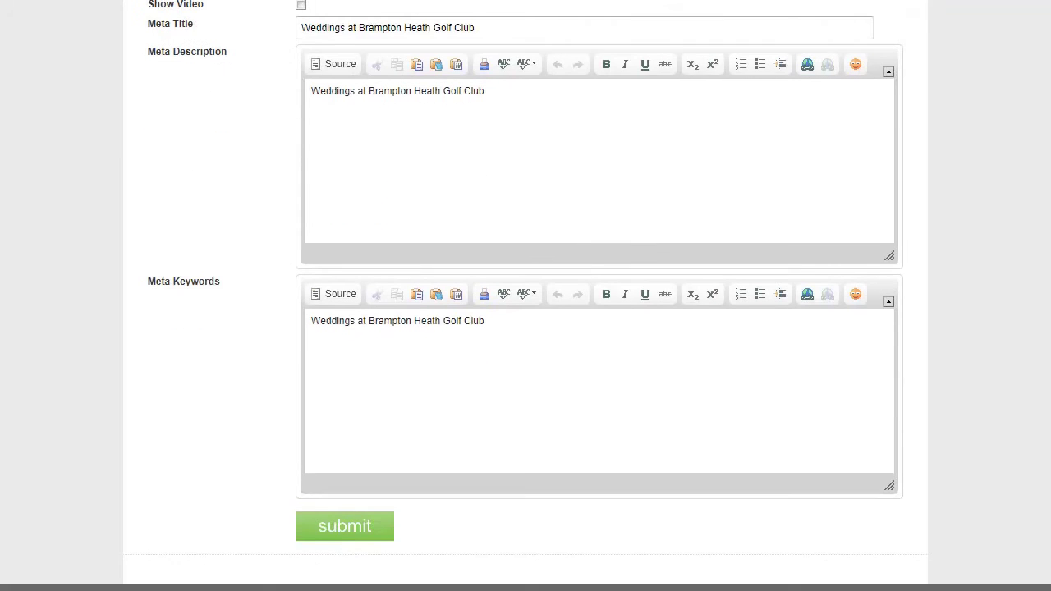
{"action": "scroll", "coordinate": [600, 295], "scroll_direction": "up", "scroll_amount": 15}
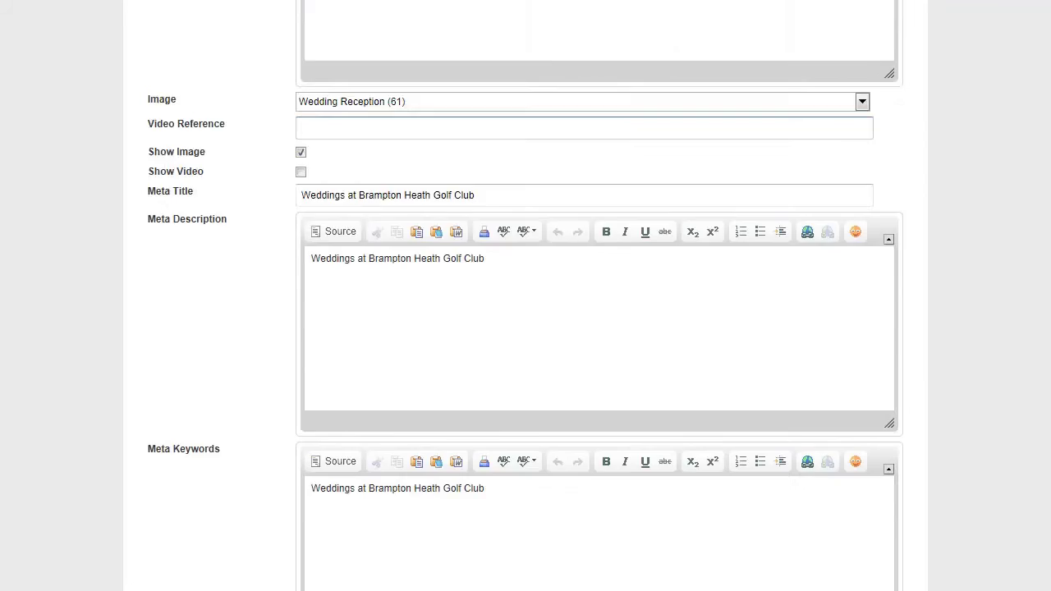
{"action": "scroll", "coordinate": [980, 230], "scroll_direction": "down", "scroll_amount": 1}
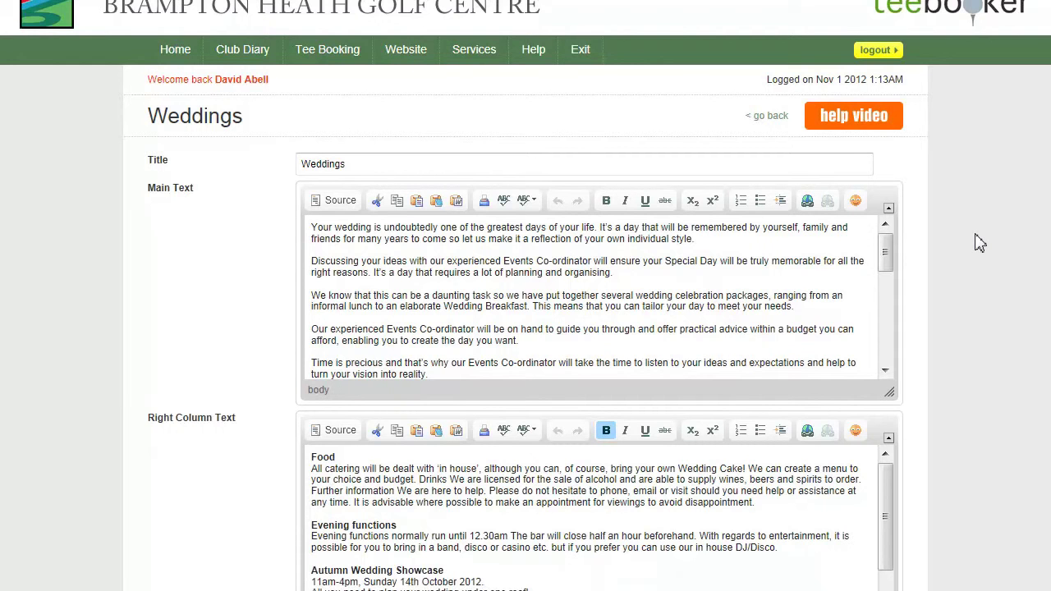
{"action": "scroll", "coordinate": [599, 295], "scroll_direction": "down", "scroll_amount": 8}
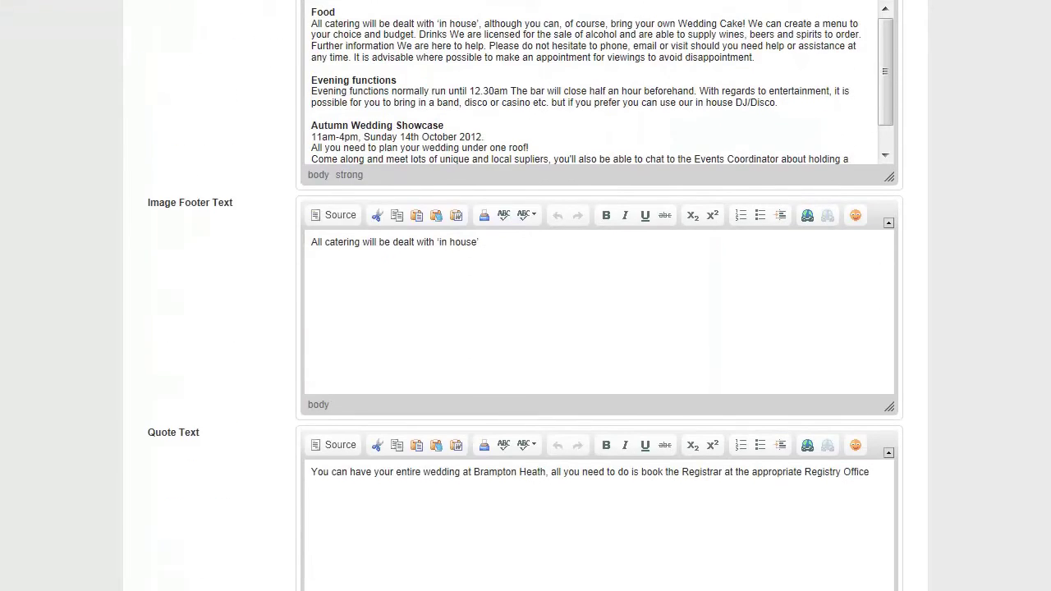
{"action": "scroll", "coordinate": [565, 321], "scroll_direction": "up", "scroll_amount": 1}
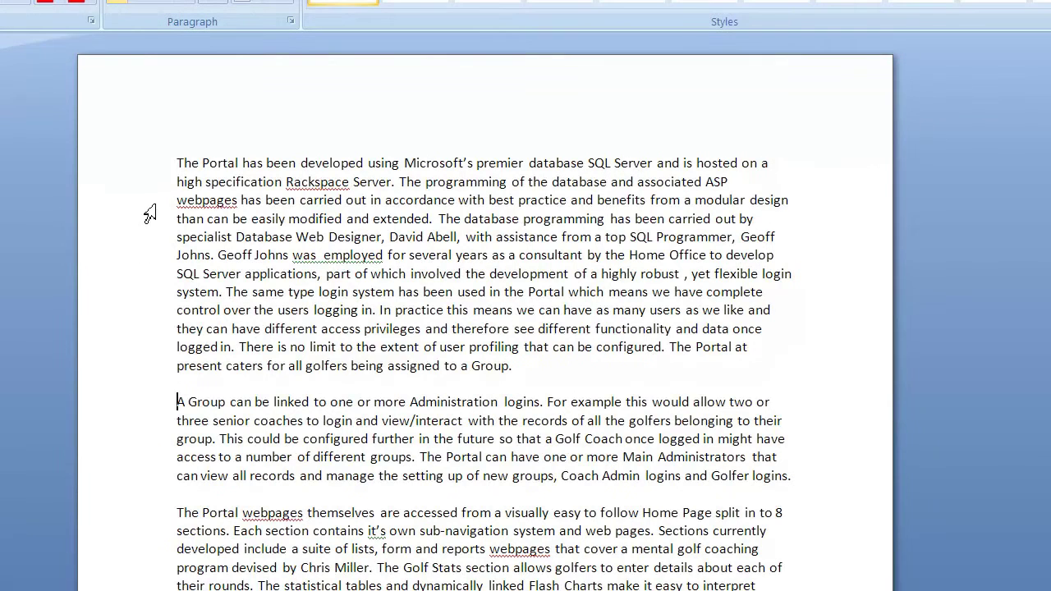
Copy the Word document's first paragraph and paste it from Word at the start of the Image Footer Text, allowing clipboard access
{"action": "left_click_drag", "start_coordinate": [175, 163], "coordinate": [567, 370]}
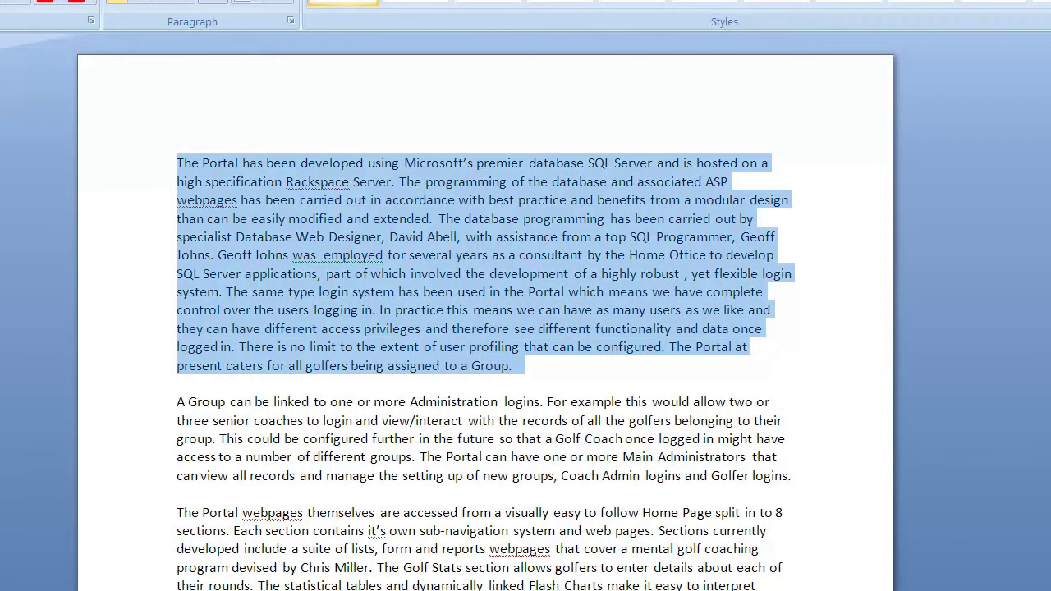
{"action": "left_click", "coordinate": [457, 209]}
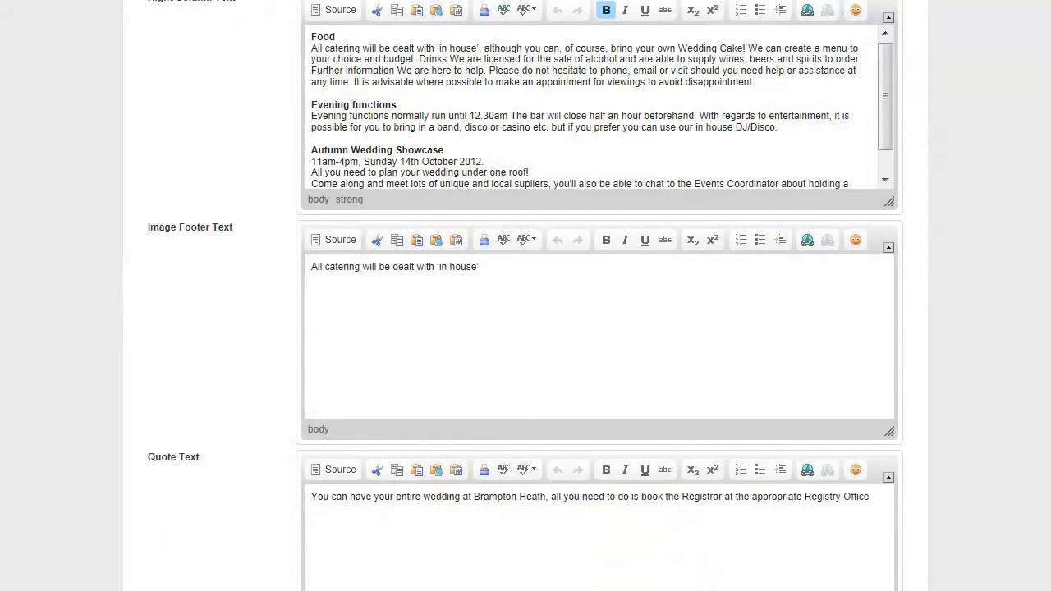
{"action": "scroll", "coordinate": [526, 296], "scroll_direction": "up", "scroll_amount": 1}
{"action": "scroll", "coordinate": [526, 295], "scroll_direction": "down", "scroll_amount": 1}
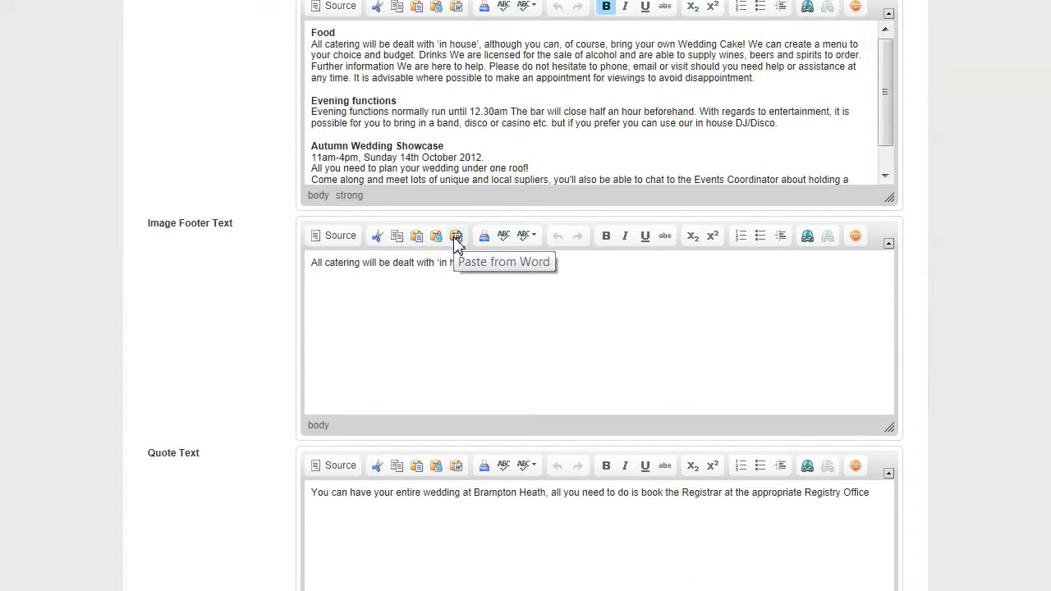
{"action": "left_click", "coordinate": [455, 238]}
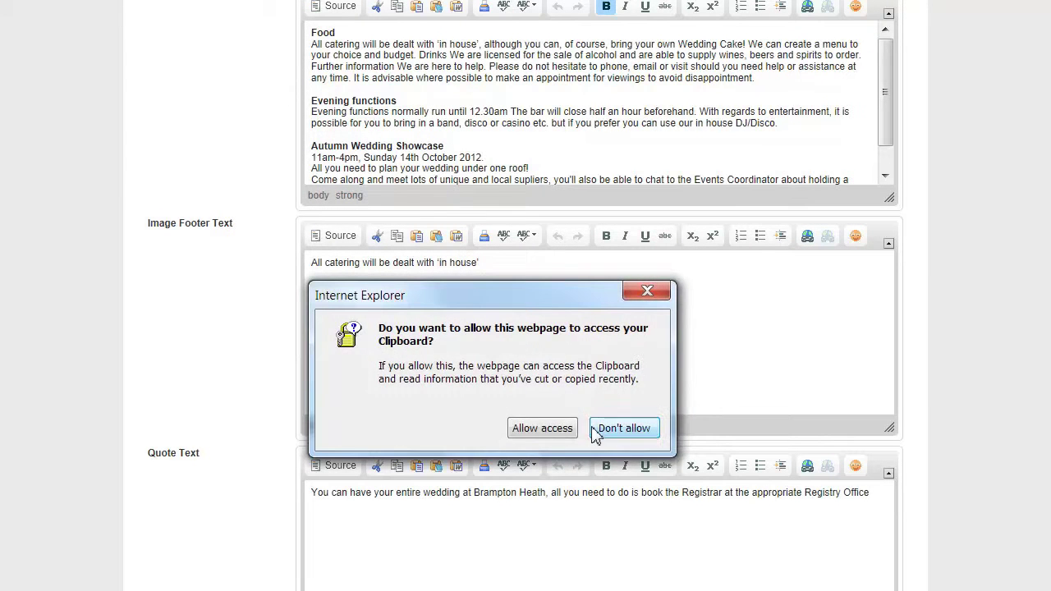
{"action": "left_click", "coordinate": [561, 430]}
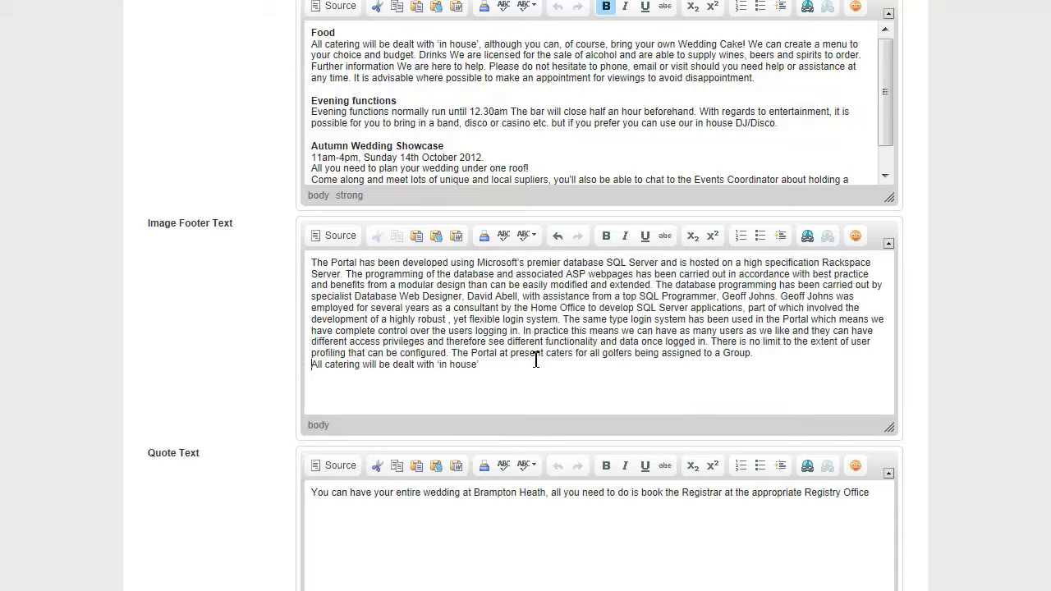
Inspect the HTML source of the pasted Image Footer Text, and return to the formatted view
{"action": "left_click", "coordinate": [345, 246]}
{"action": "scroll", "coordinate": [849, 298], "scroll_direction": "down", "scroll_amount": 1}
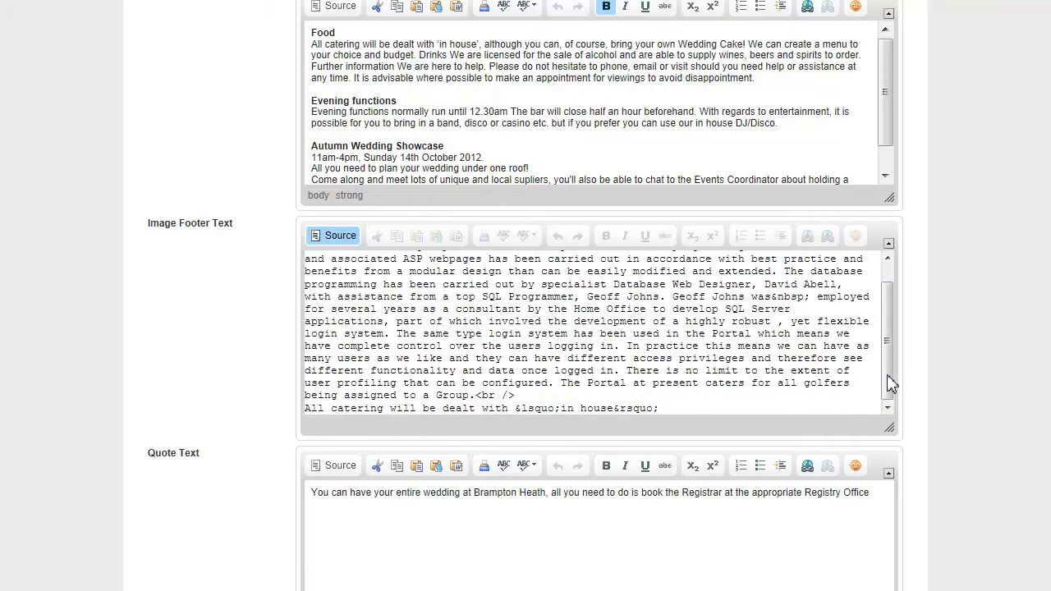
{"action": "scroll", "coordinate": [887, 330], "scroll_direction": "up", "scroll_amount": 1}
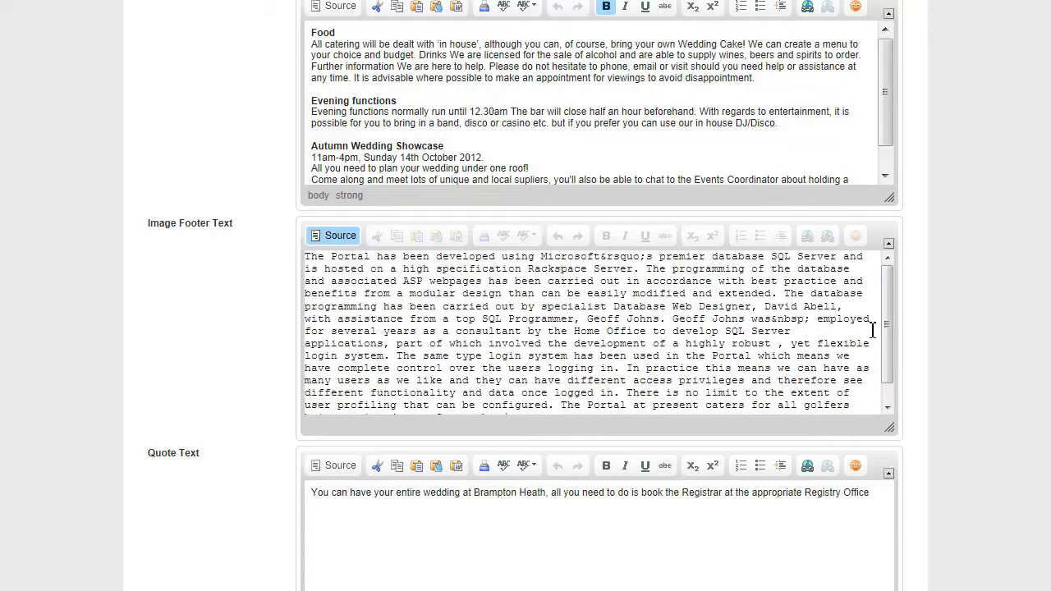
{"action": "left_click", "coordinate": [340, 236]}
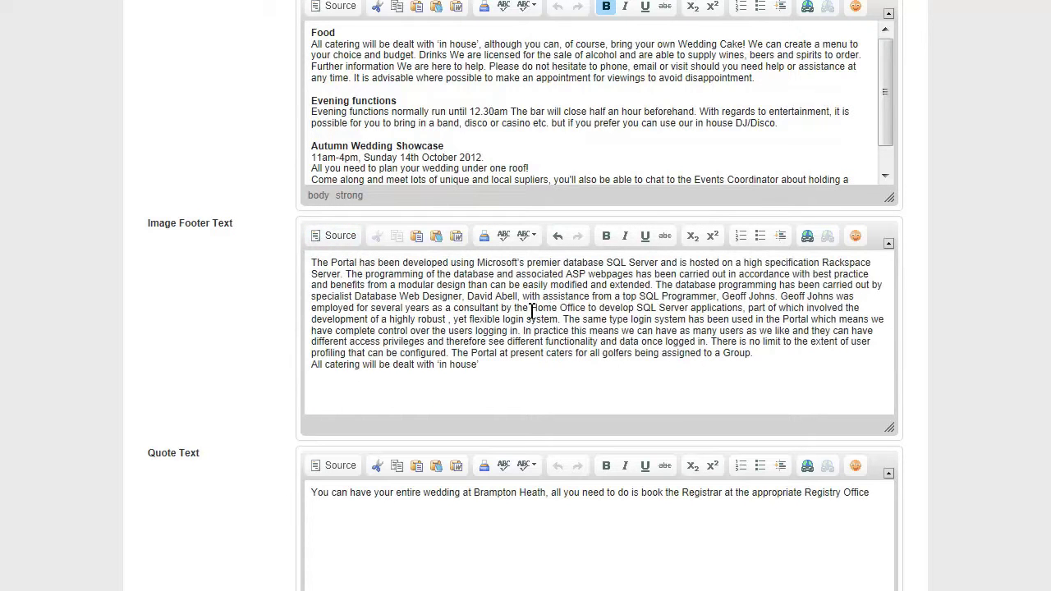
Insert a paragraph break after "yet flexible login system." in the Image Footer Text and make "developed using Microsoft's premier" bold
{"action": "left_click", "coordinate": [564, 321]}
{"action": "key", "text": "Return"}
{"action": "key", "text": "Return"}
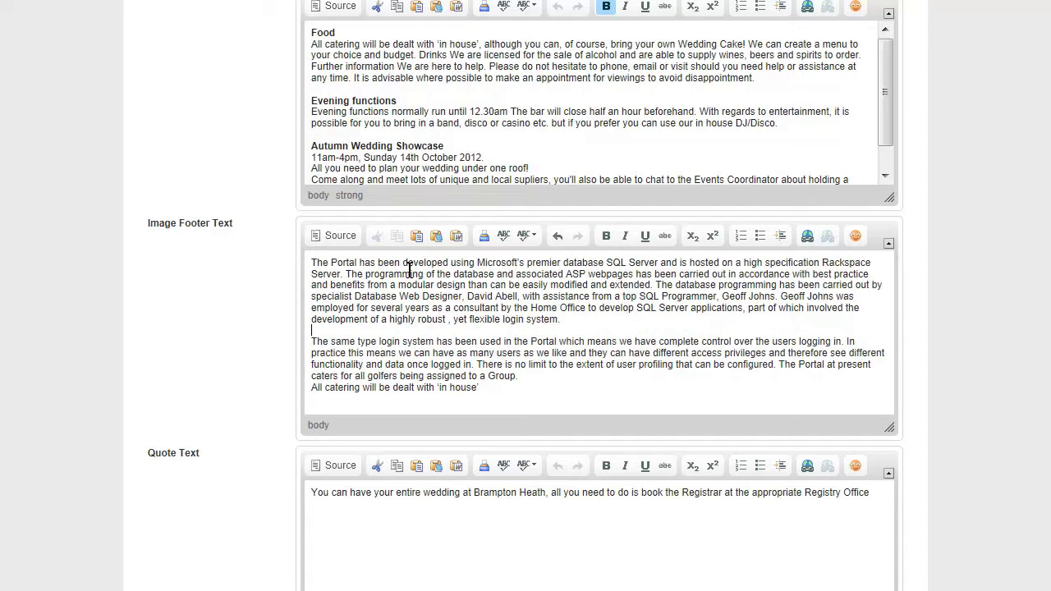
{"action": "left_click_drag", "start_coordinate": [403, 265], "coordinate": [566, 270]}
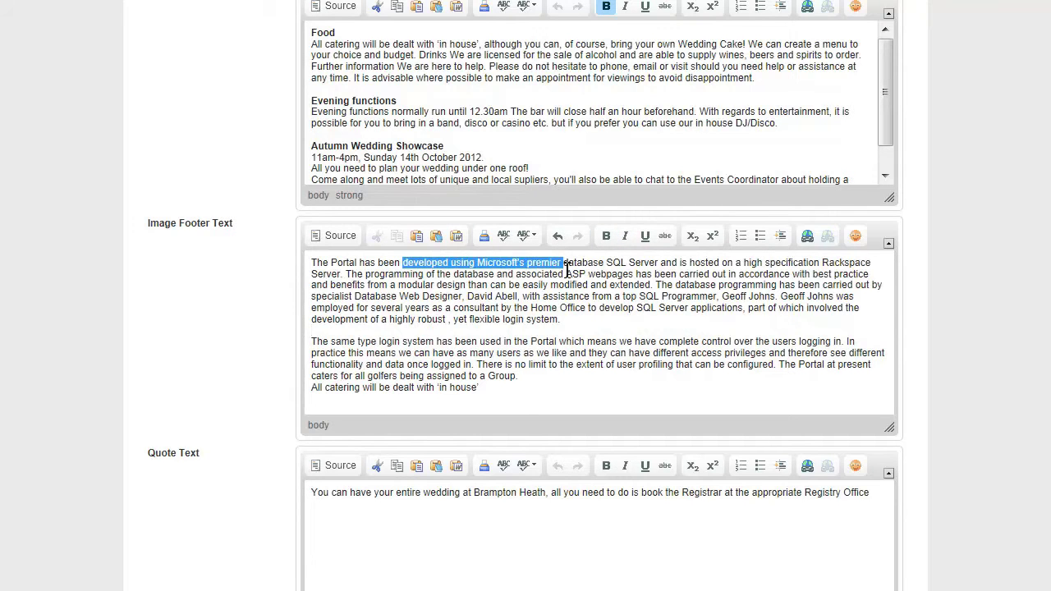
{"action": "left_click", "coordinate": [606, 236]}
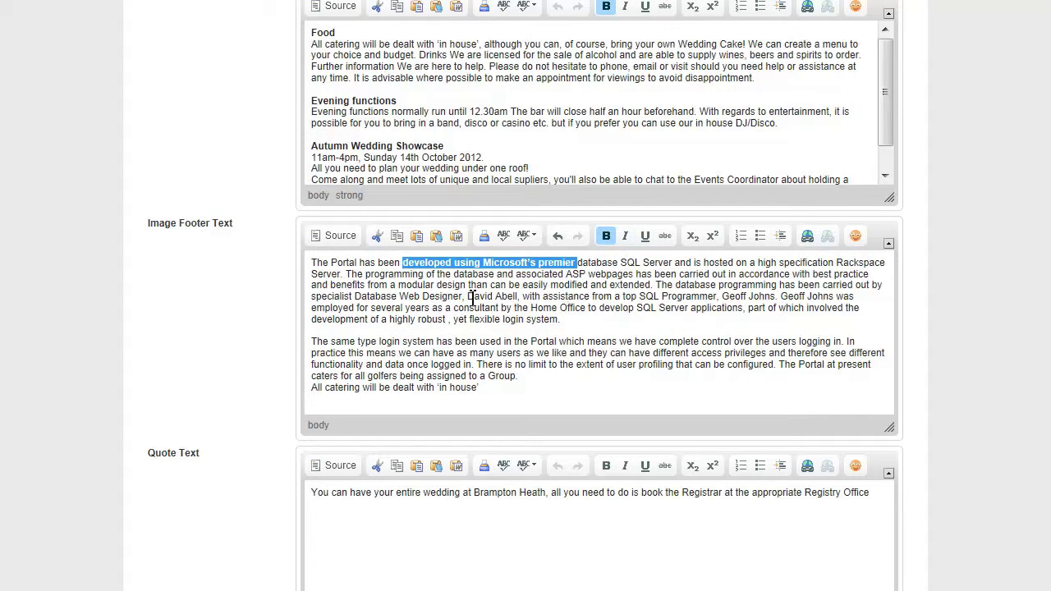
{"action": "left_click_drag", "start_coordinate": [473, 297], "coordinate": [570, 298]}
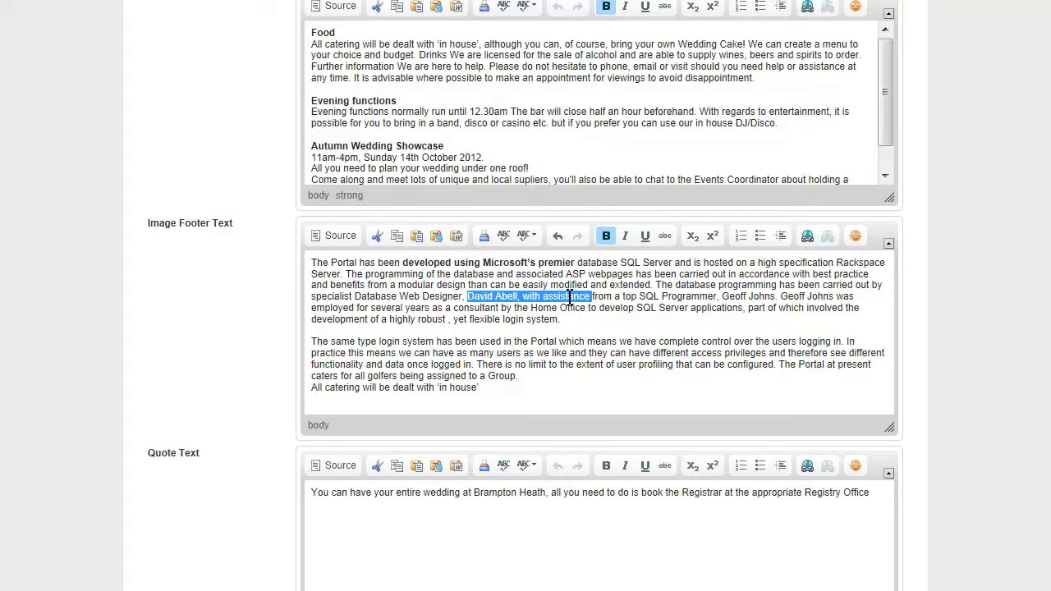
{"action": "left_click", "coordinate": [807, 238]}
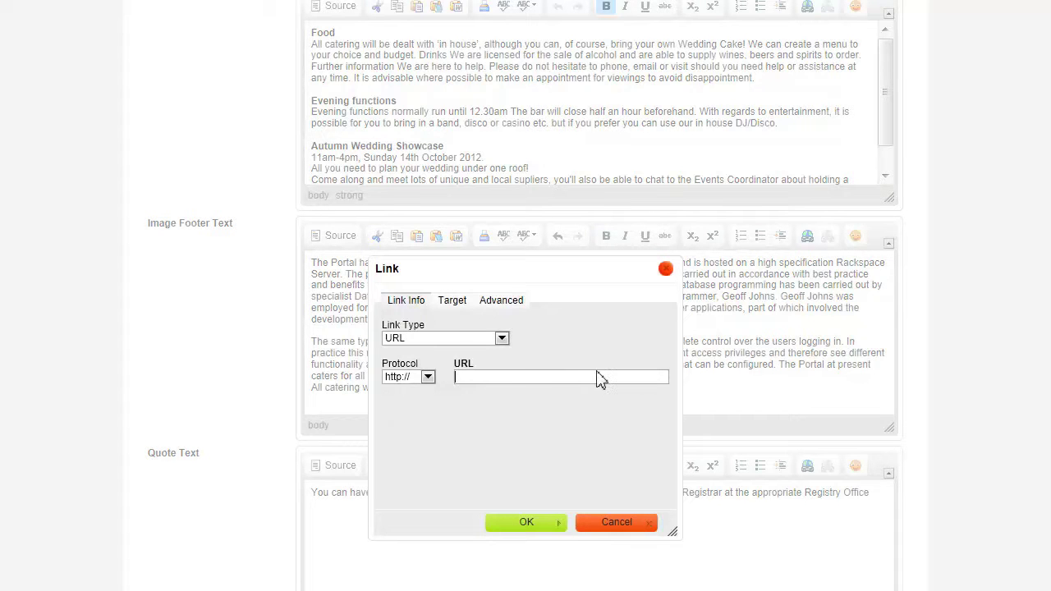
{"action": "type", "text": ".co.uk"}
{"action": "left_click", "coordinate": [547, 532]}
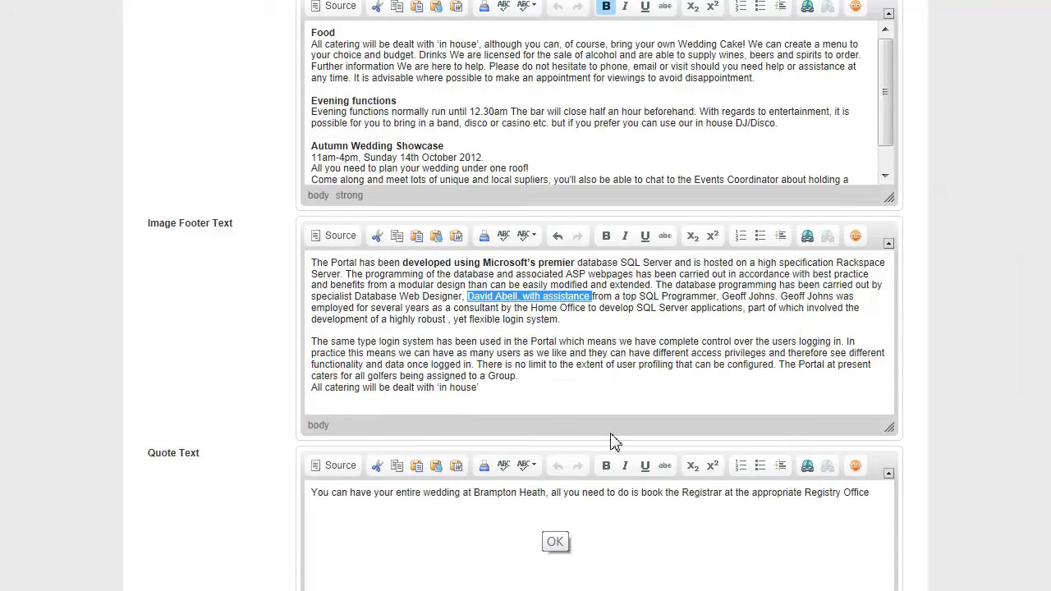
{"action": "left_click", "coordinate": [630, 338]}
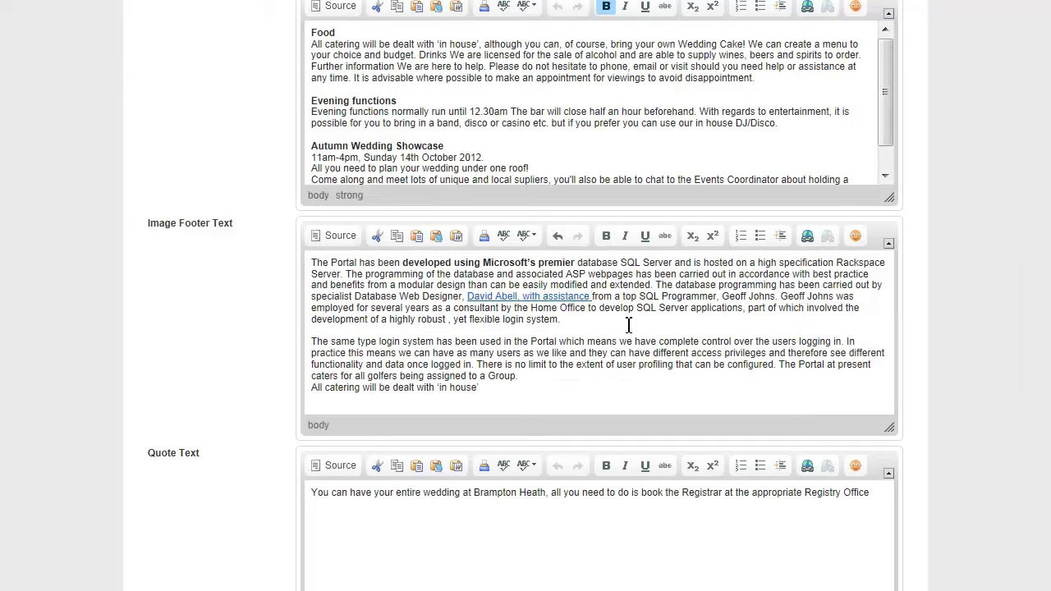
Examine the link's anchor tag in the Image Footer Text's HTML source, and return to the formatted view
{"action": "left_click", "coordinate": [504, 299]}
{"action": "left_click", "coordinate": [340, 238]}
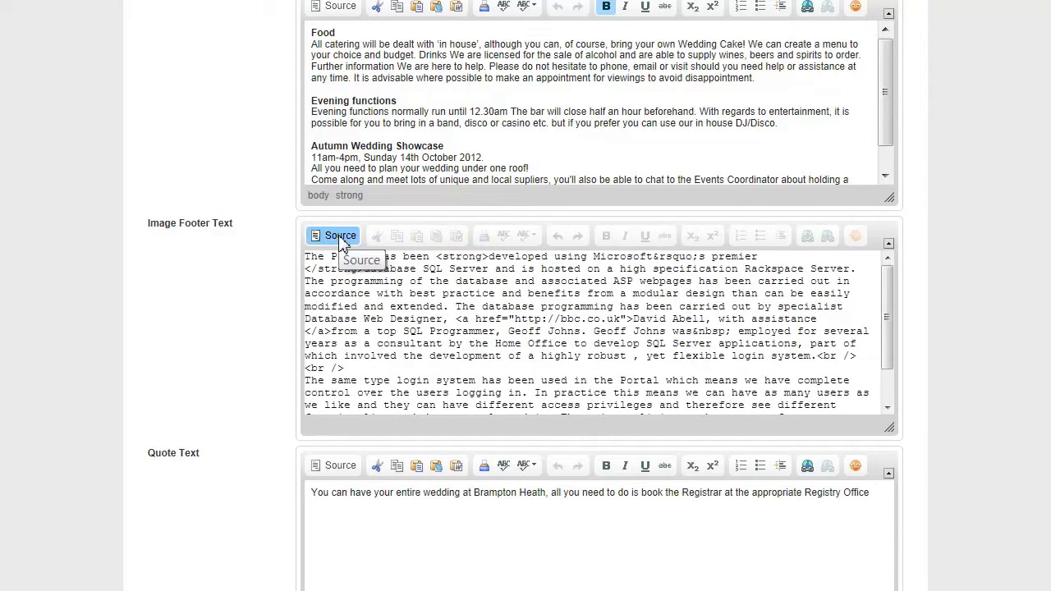
{"action": "left_click_drag", "start_coordinate": [457, 318], "coordinate": [672, 320]}
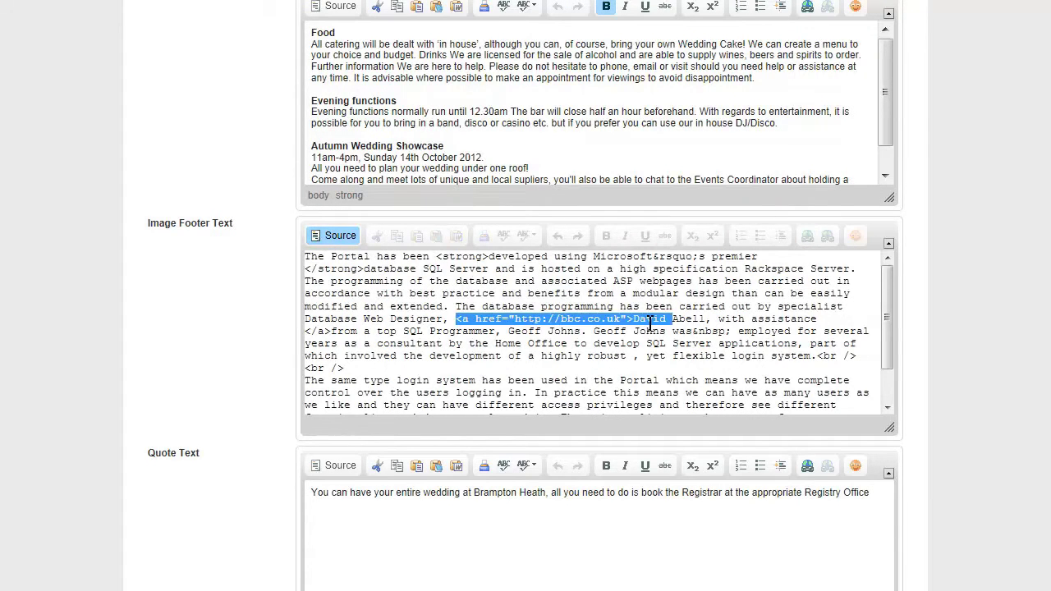
{"action": "left_click", "coordinate": [349, 235]}
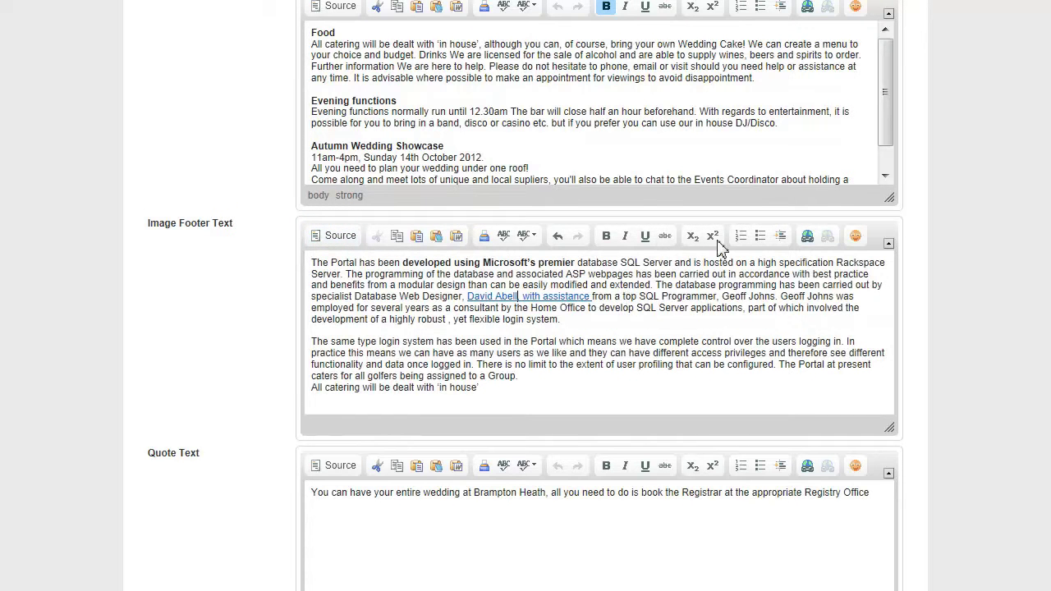
Set the target of the bbc.co.uk link in the Image Footer Text to New Window (_blank)
{"action": "left_click", "coordinate": [807, 236]}
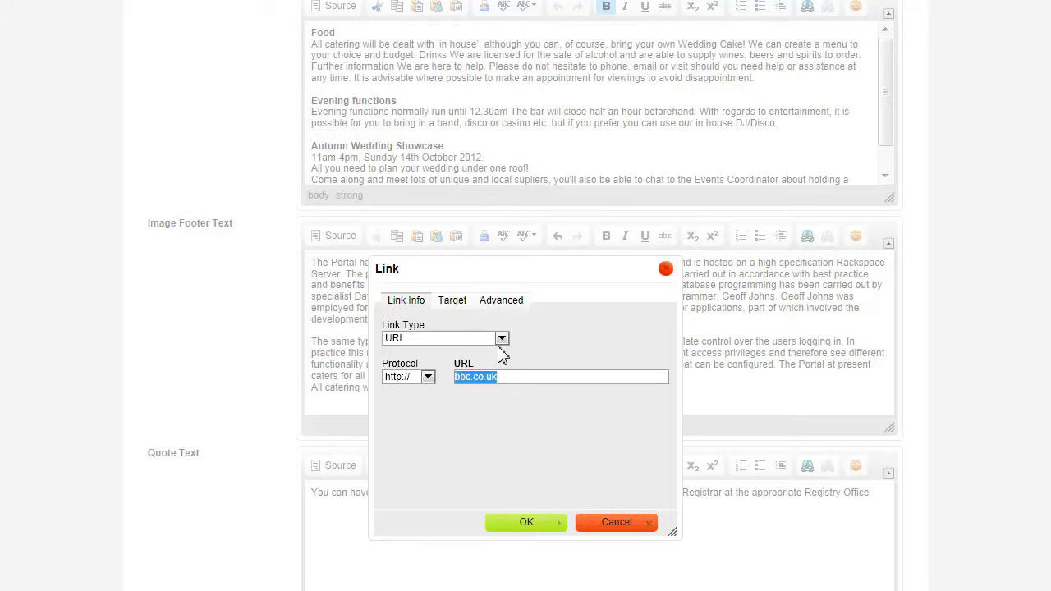
{"action": "left_click", "coordinate": [454, 304]}
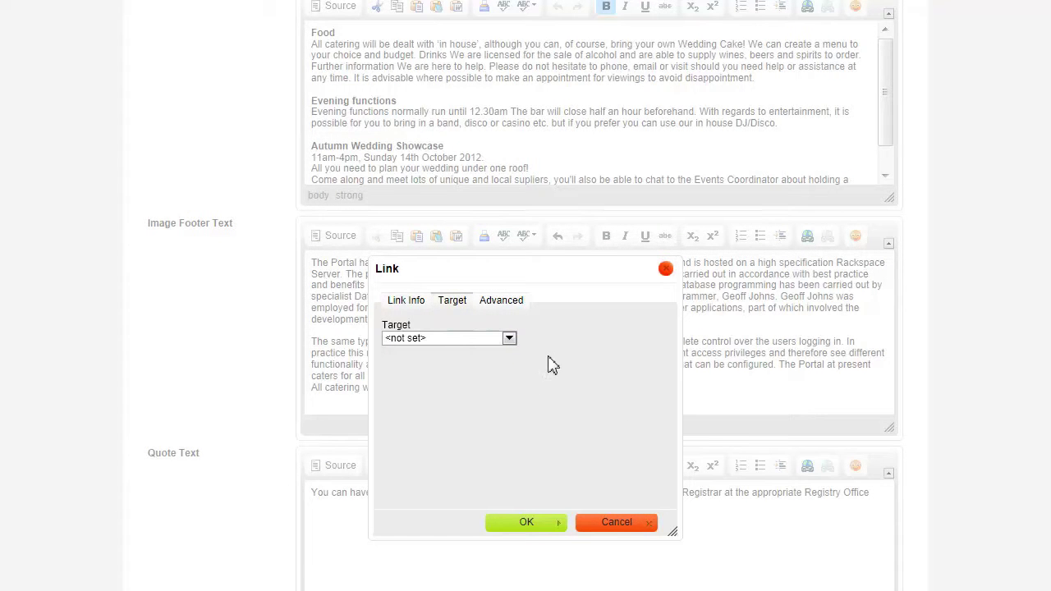
{"action": "left_click", "coordinate": [509, 339]}
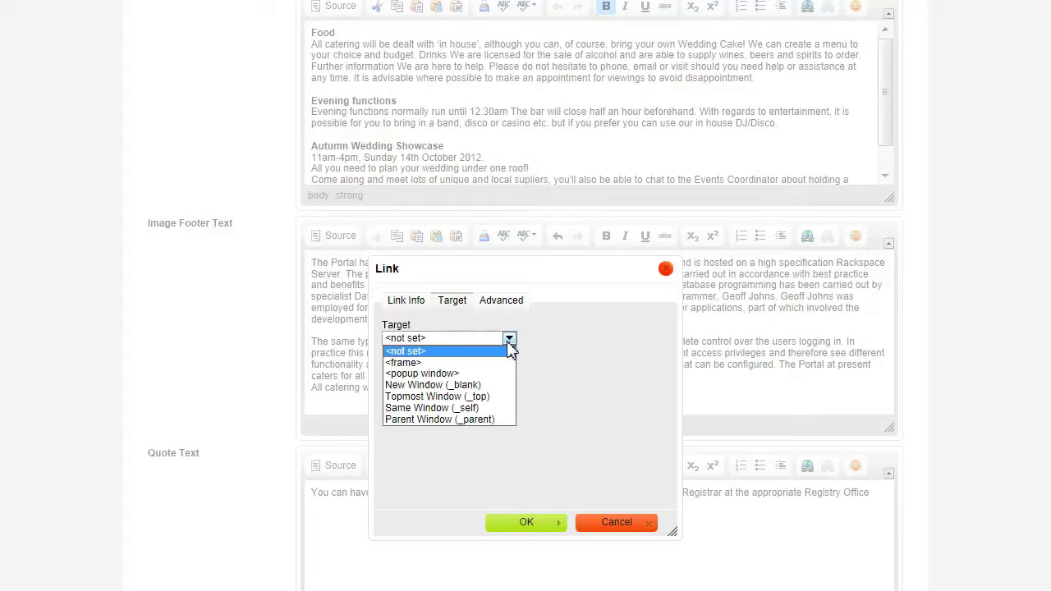
{"action": "left_click", "coordinate": [480, 387]}
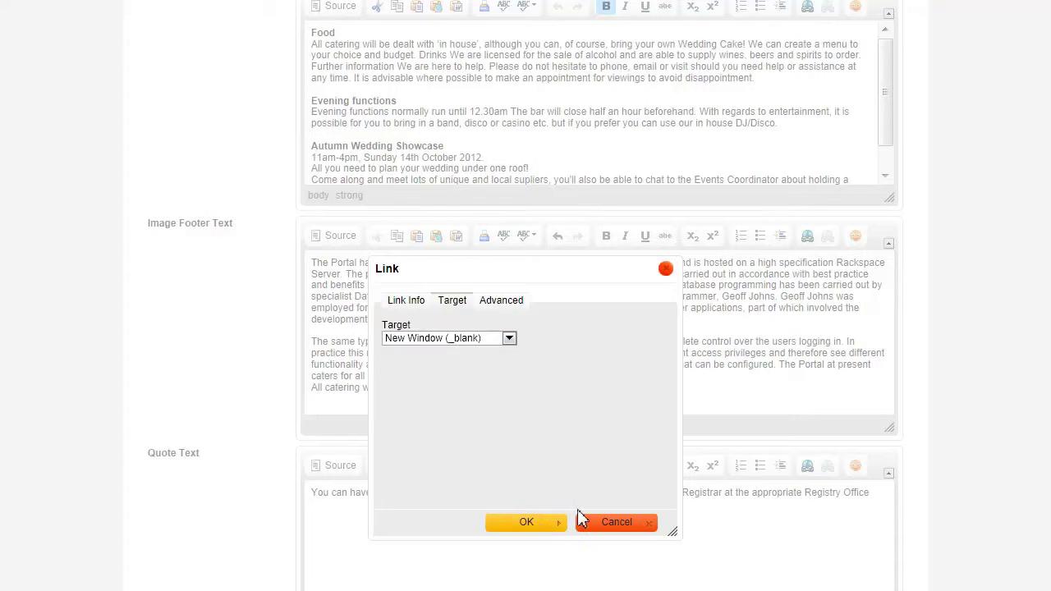
{"action": "left_click", "coordinate": [545, 526]}
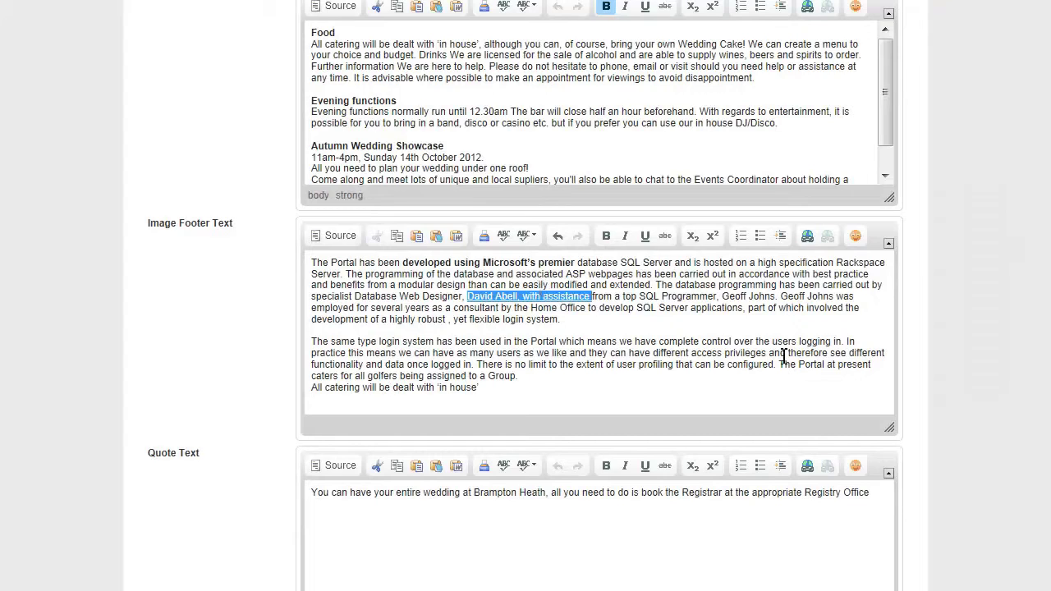
Look over the Weddings form's quote and banner fields, and view the public Weddings page down to its booklet links and Food section
{"action": "scroll", "coordinate": [961, 194], "scroll_direction": "up", "scroll_amount": 5}
{"action": "scroll", "coordinate": [960, 195], "scroll_direction": "up", "scroll_amount": 1}
{"action": "scroll", "coordinate": [961, 195], "scroll_direction": "down", "scroll_amount": 17}
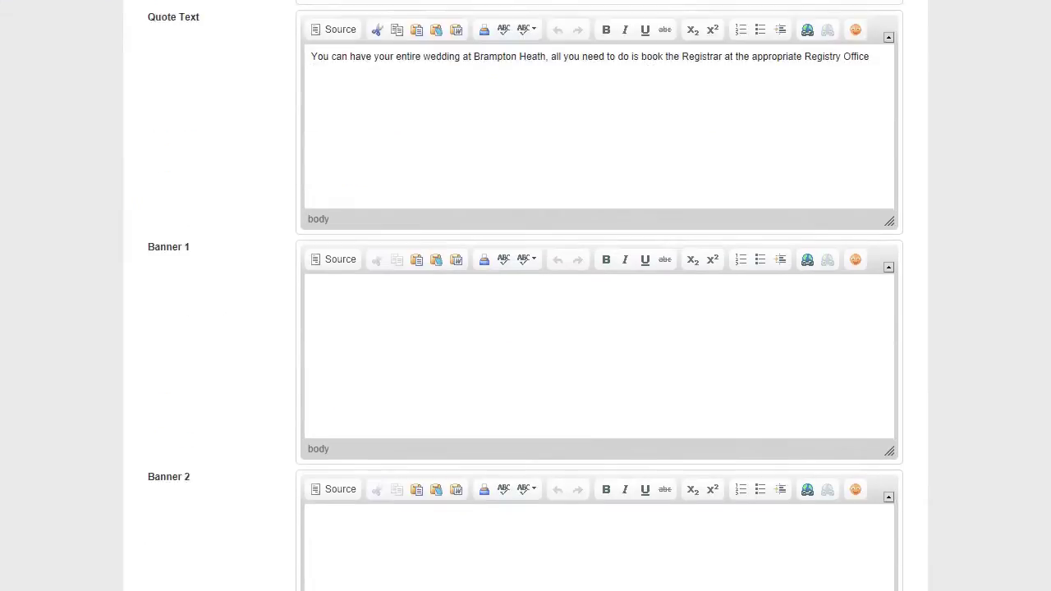
{"action": "scroll", "coordinate": [526, 296], "scroll_direction": "up", "scroll_amount": 15}
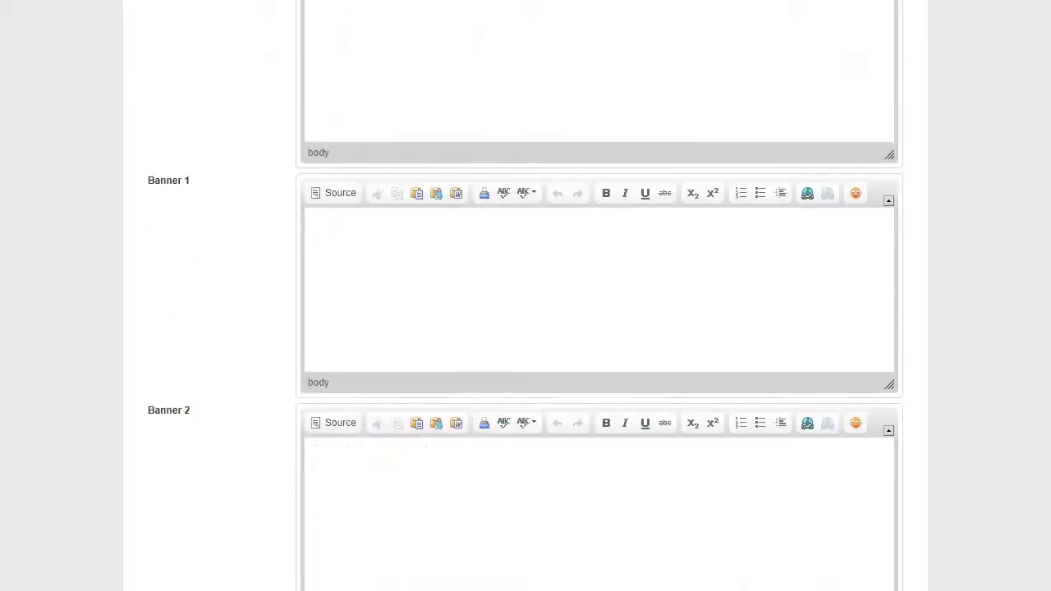
{"action": "scroll", "coordinate": [1026, 143], "scroll_direction": "up", "scroll_amount": 1}
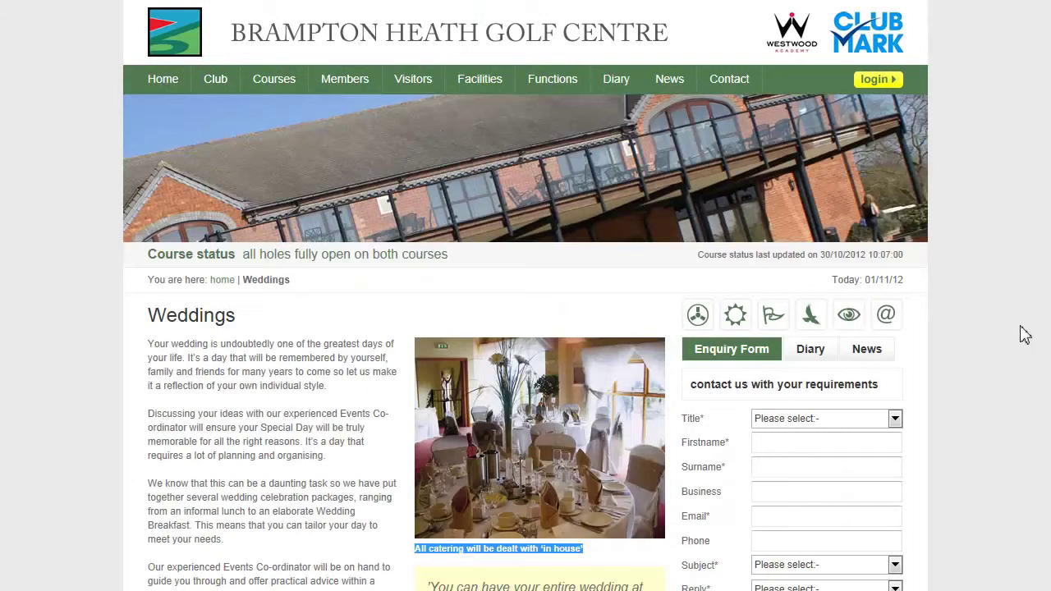
{"action": "scroll", "coordinate": [974, 488], "scroll_direction": "down", "scroll_amount": 3}
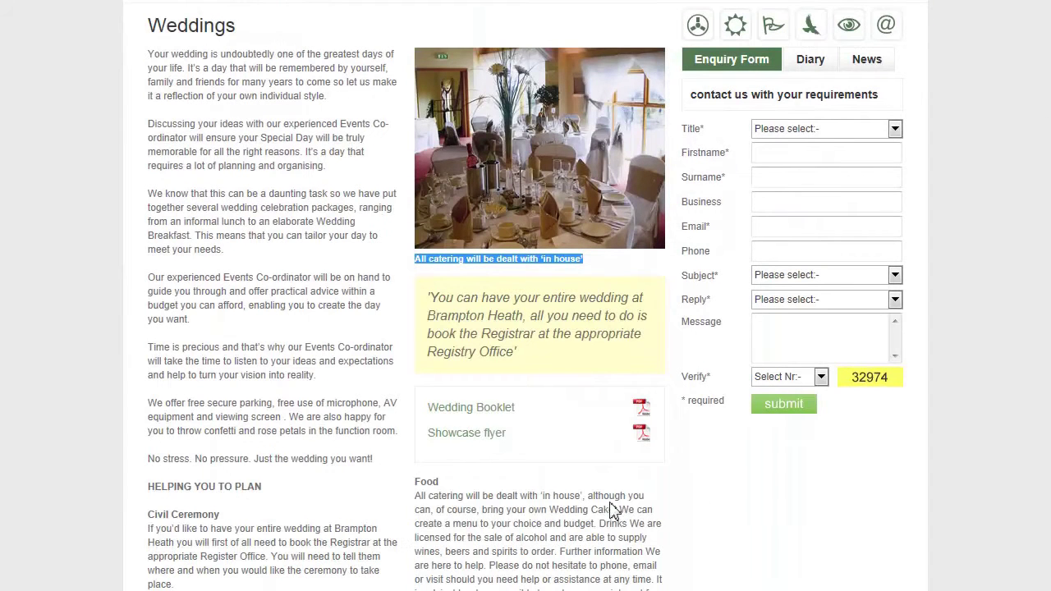